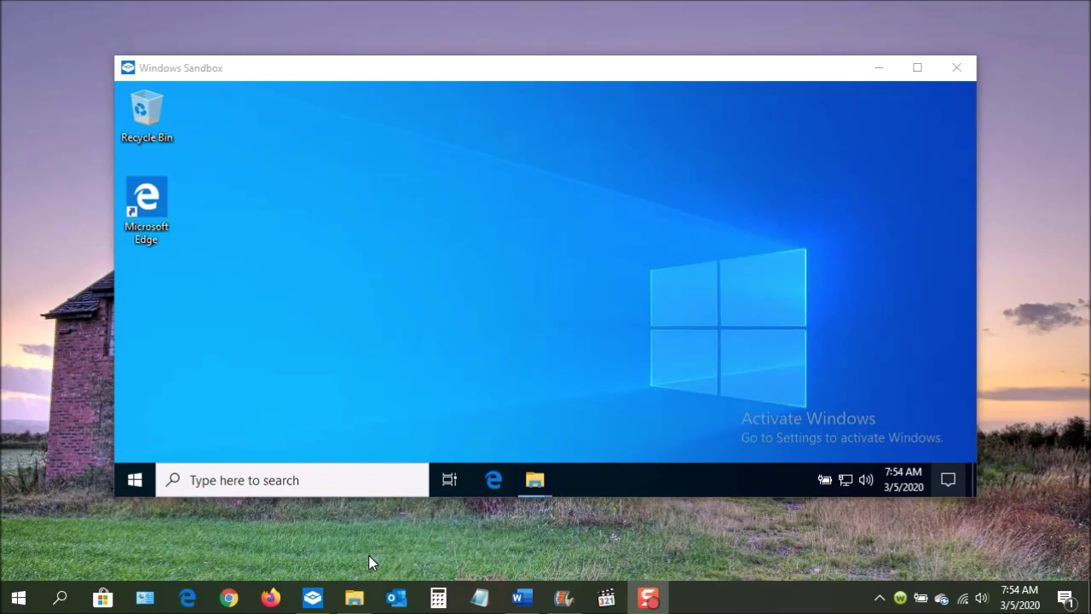
Bring the host's Downloads folder window to the front, next to the running Windows Sandbox
click(355, 597)
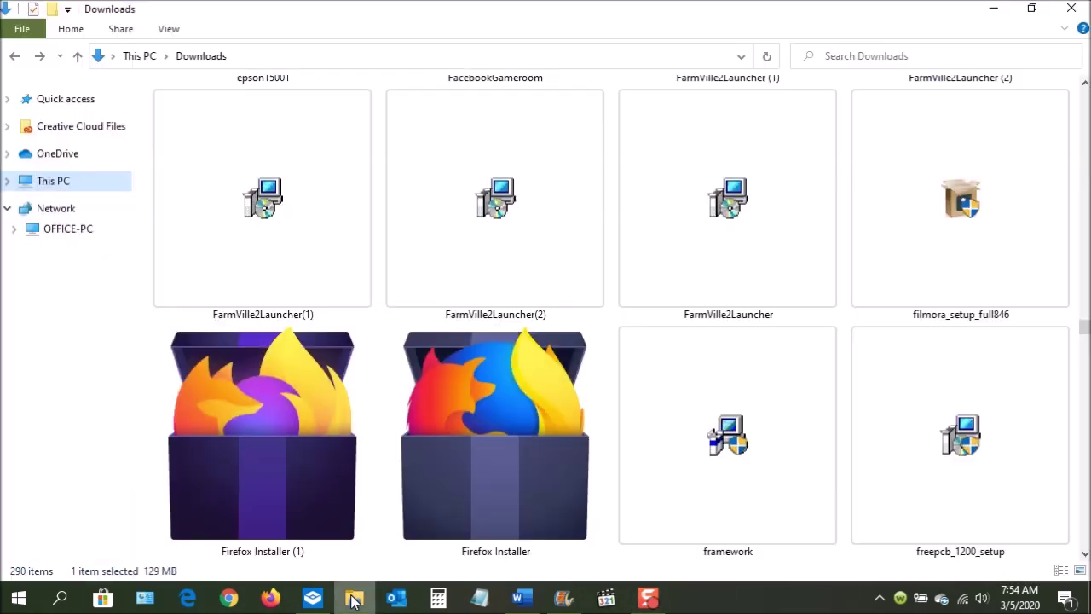
Copy Firefox Installer from the host's Downloads folder and return to the Windows Sandbox window
right_click(506, 465)
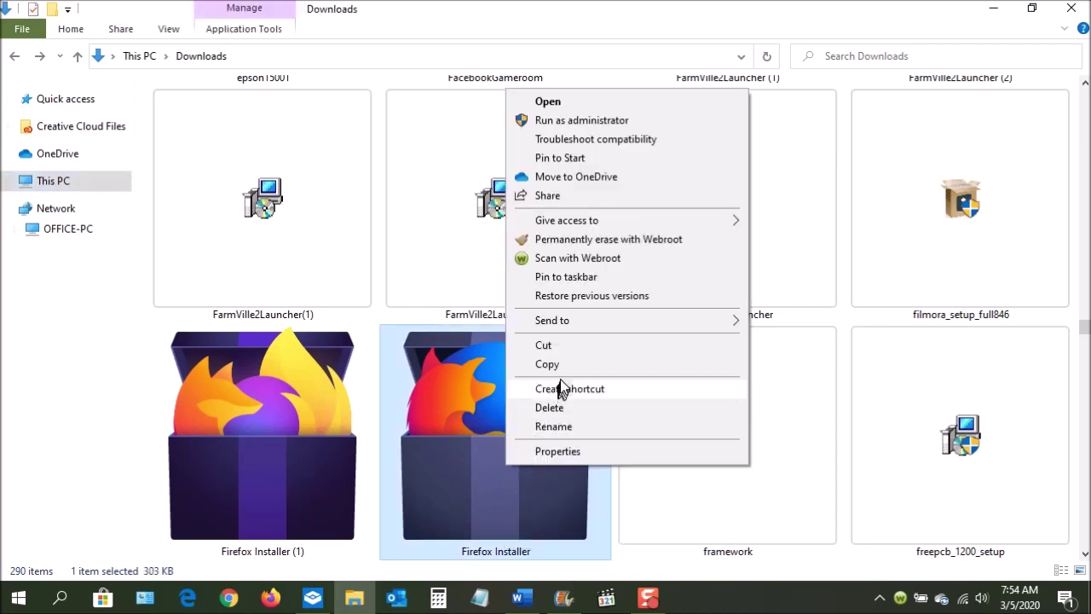
click(562, 366)
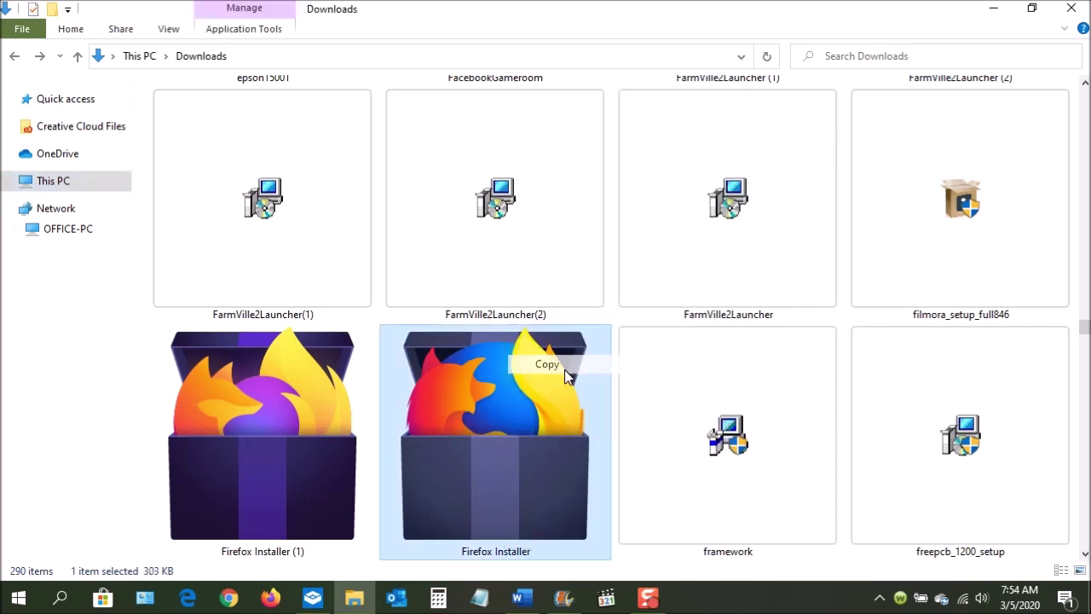
click(312, 597)
Paste Firefox Installer onto the sandbox desktop, run it to trigger Wana Decrypt0r 2.0, then close the sandbox
right_click(449, 249)
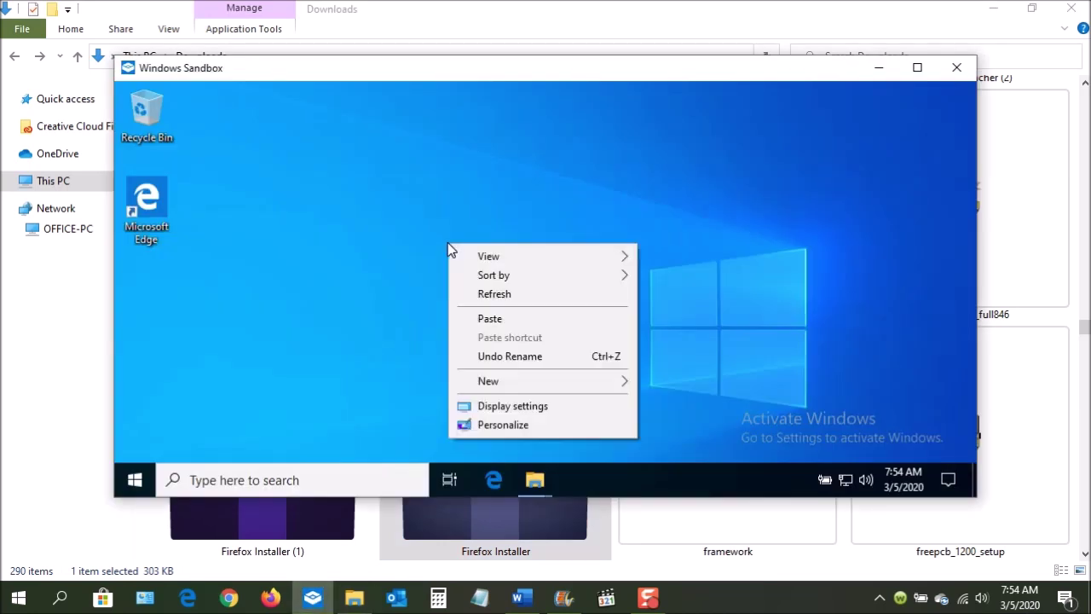
click(516, 319)
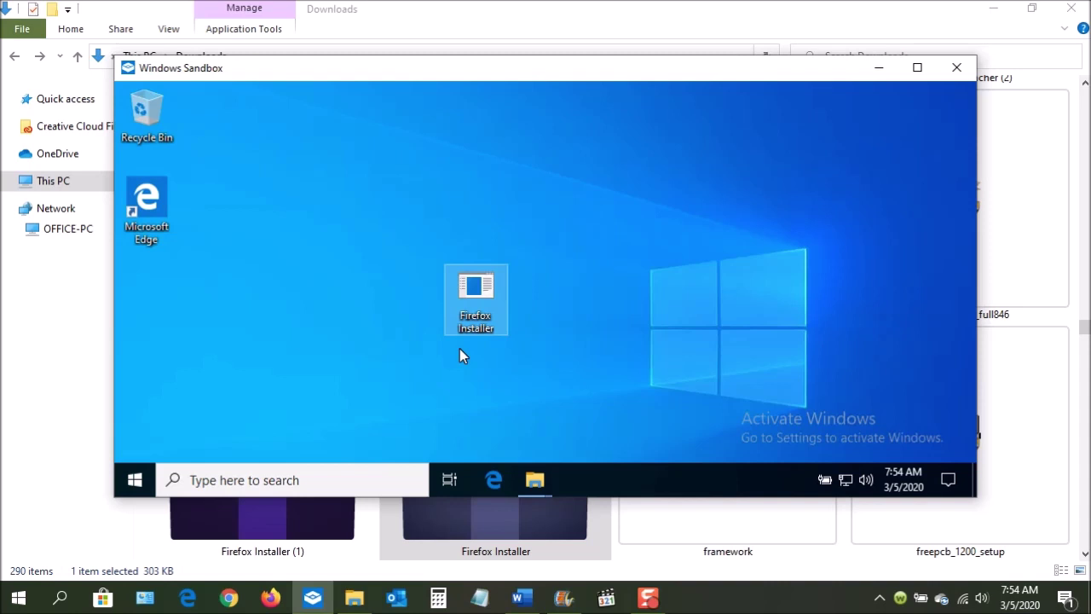
mouse_move(473, 295)
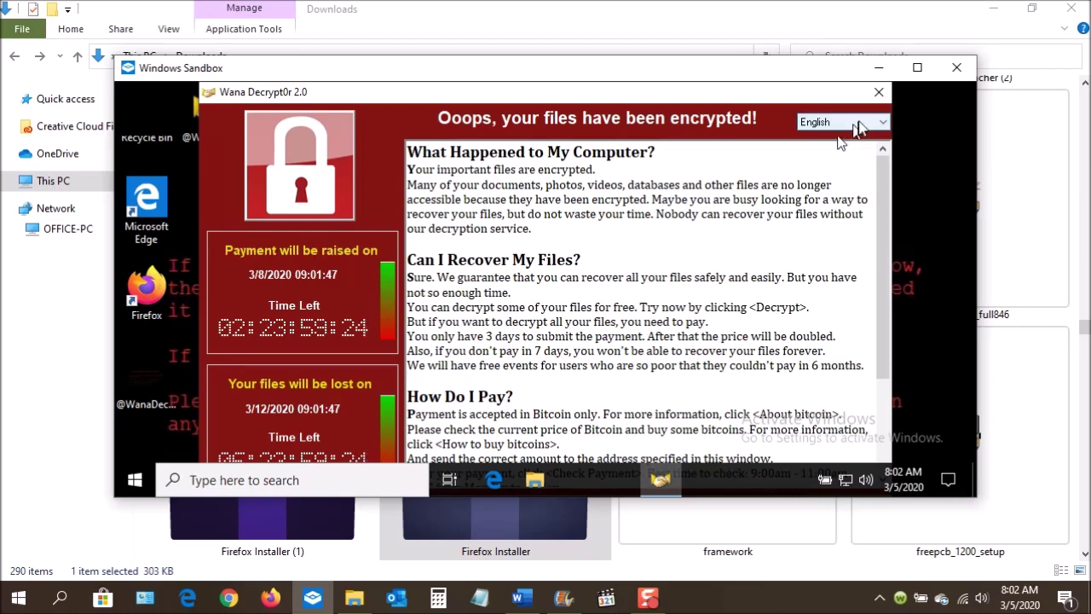
click(955, 68)
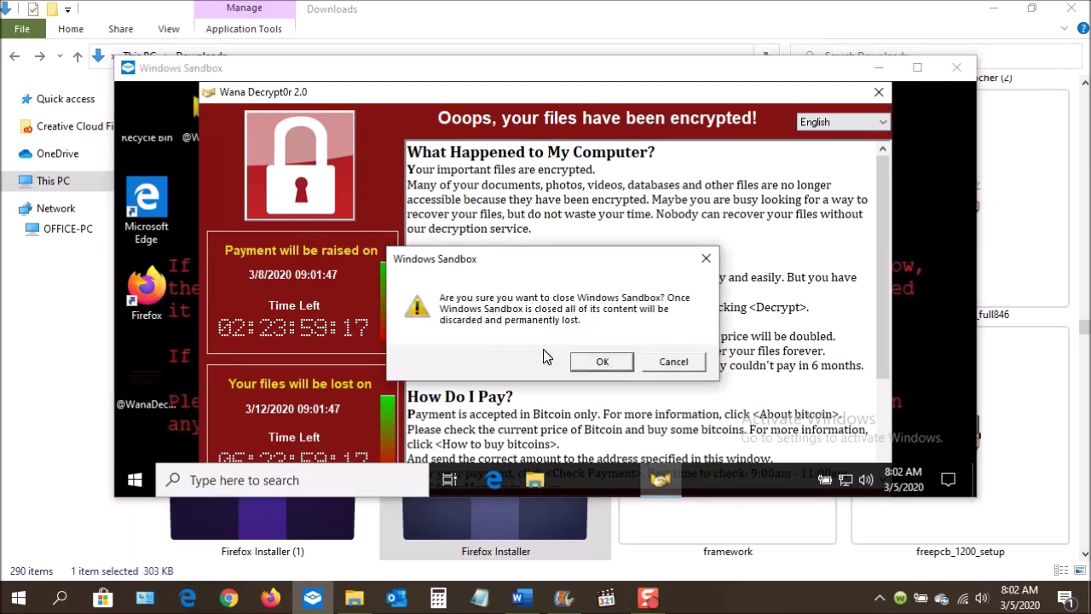
Confirm shutting down the infected sandbox and discarding all its contents
click(601, 362)
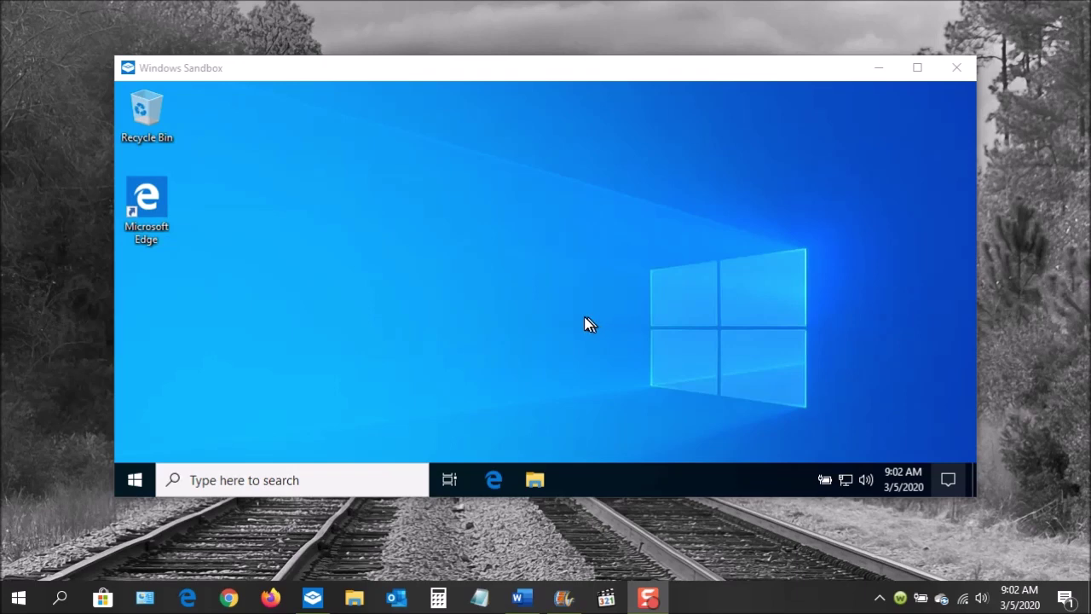
right_click(23, 598)
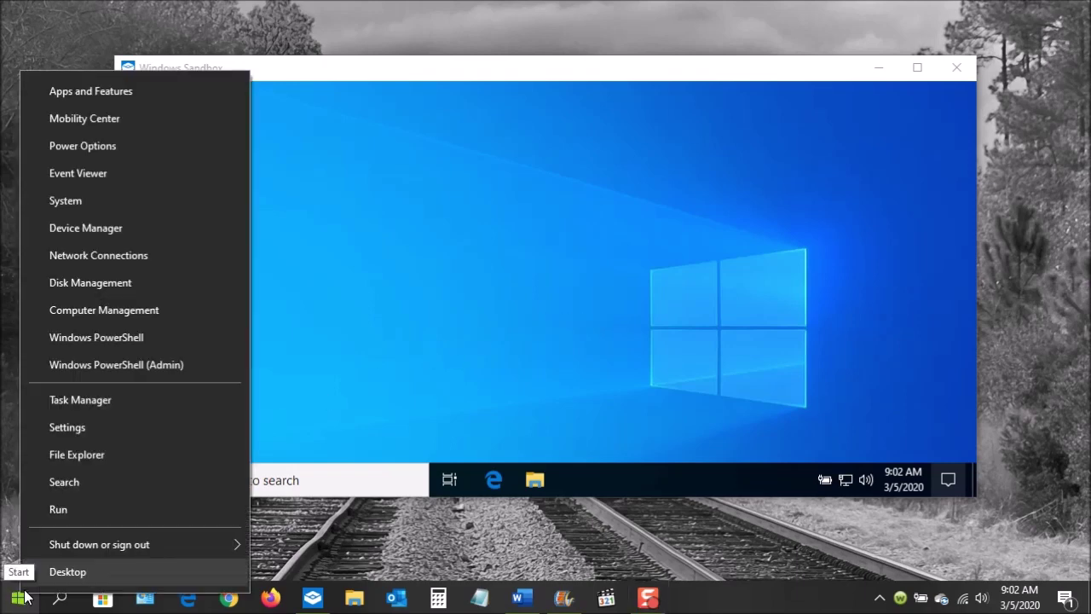
click(129, 401)
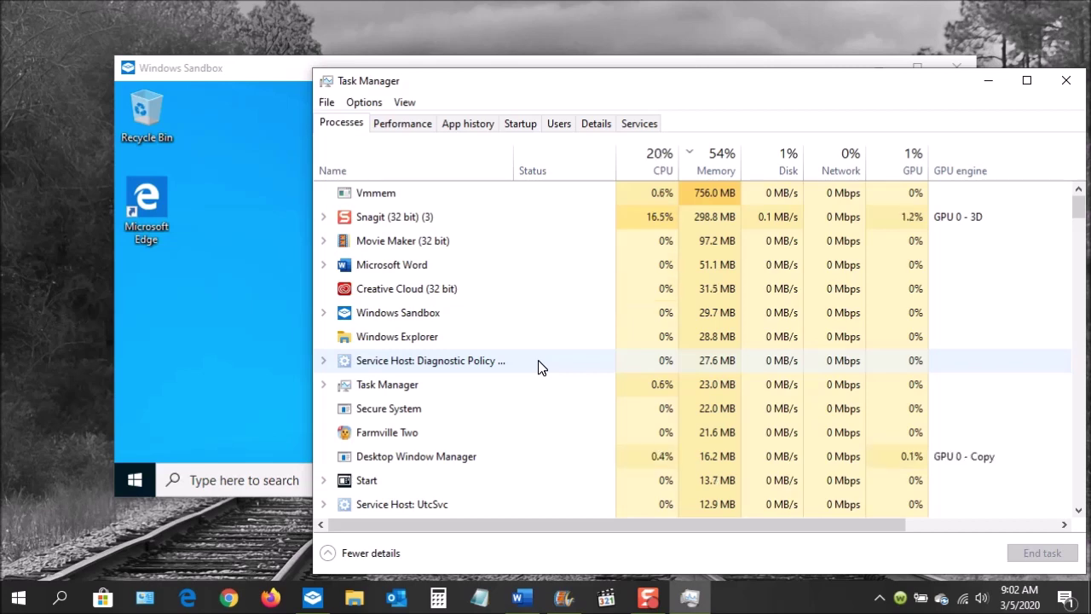
click(400, 134)
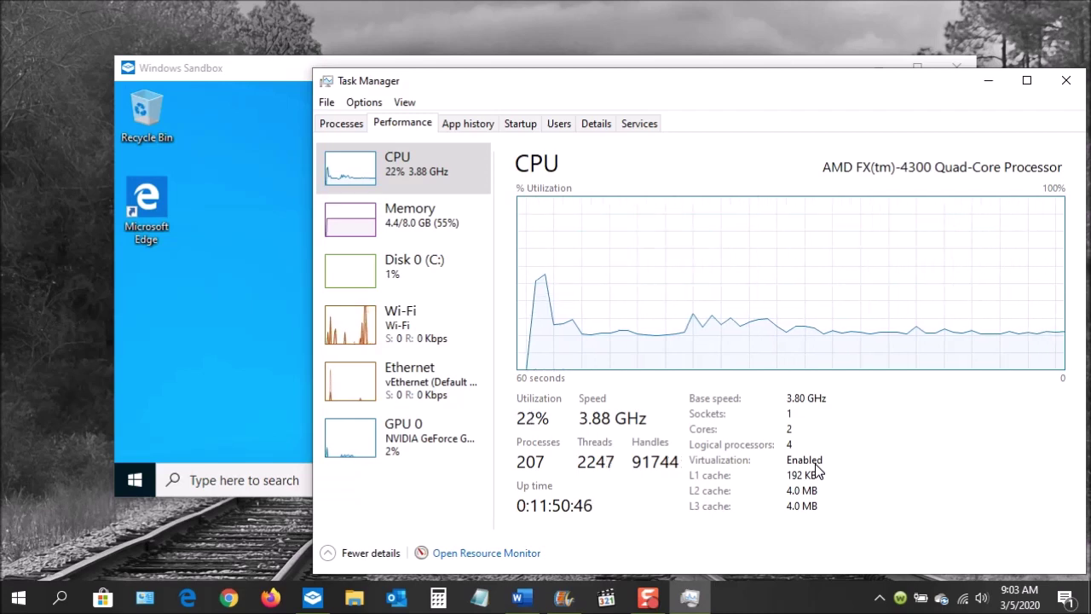
key(alt+F4)
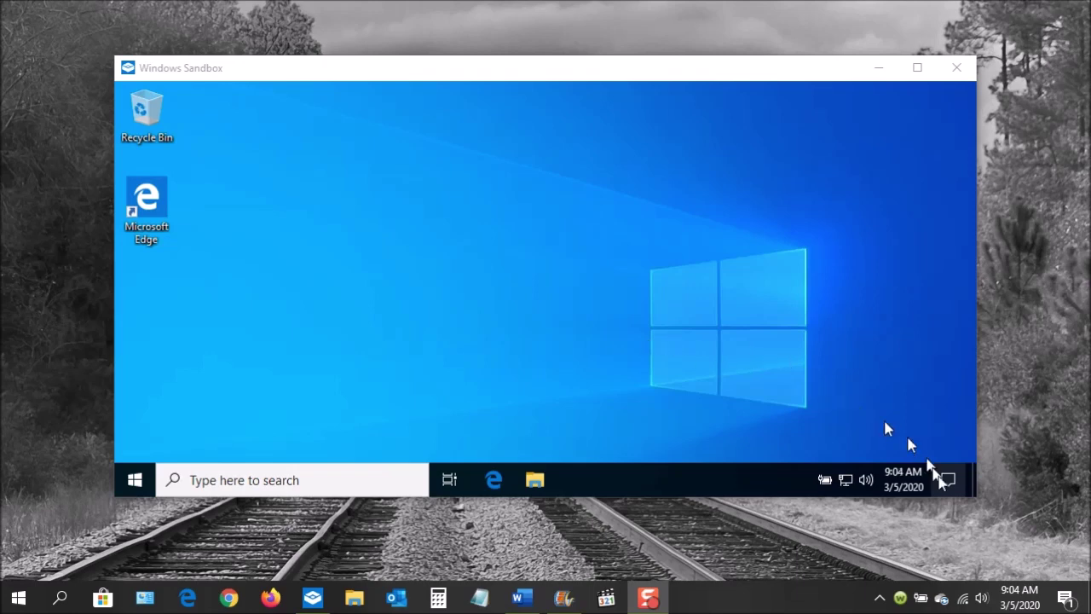
click(1064, 602)
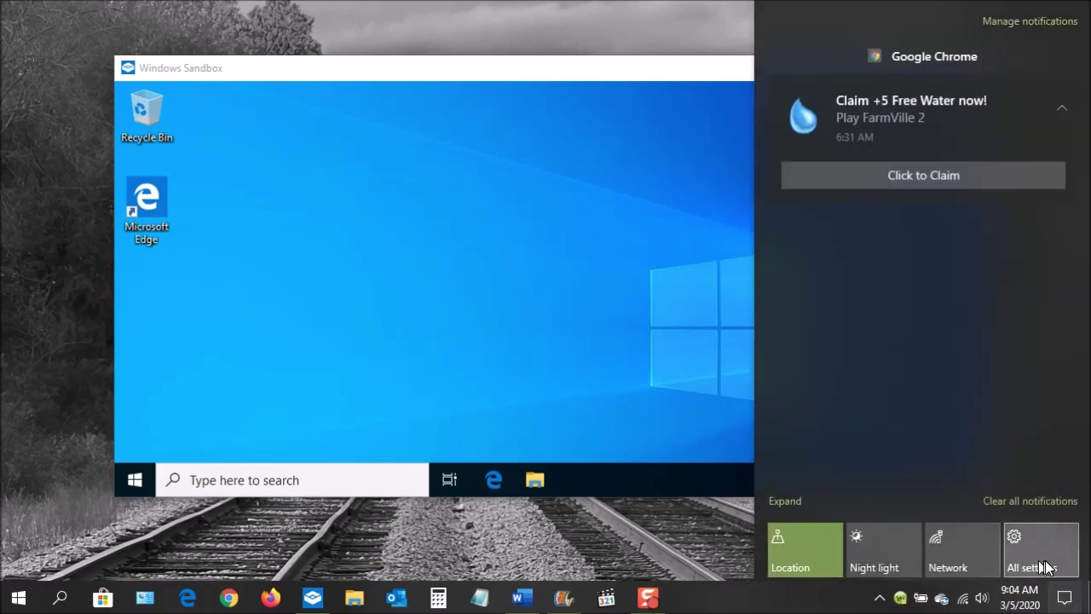
click(1045, 567)
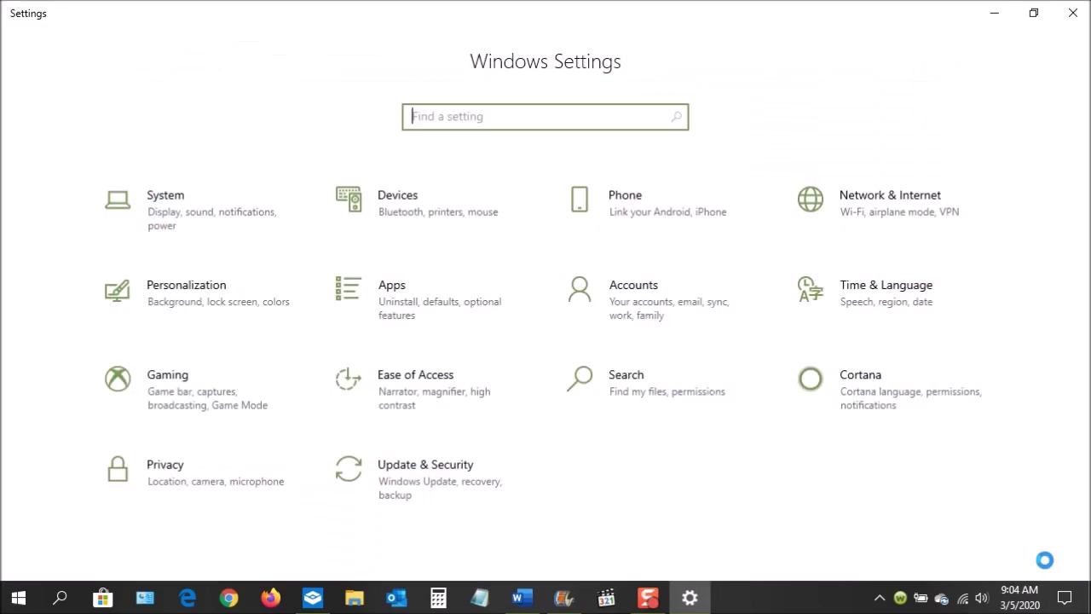
click(151, 213)
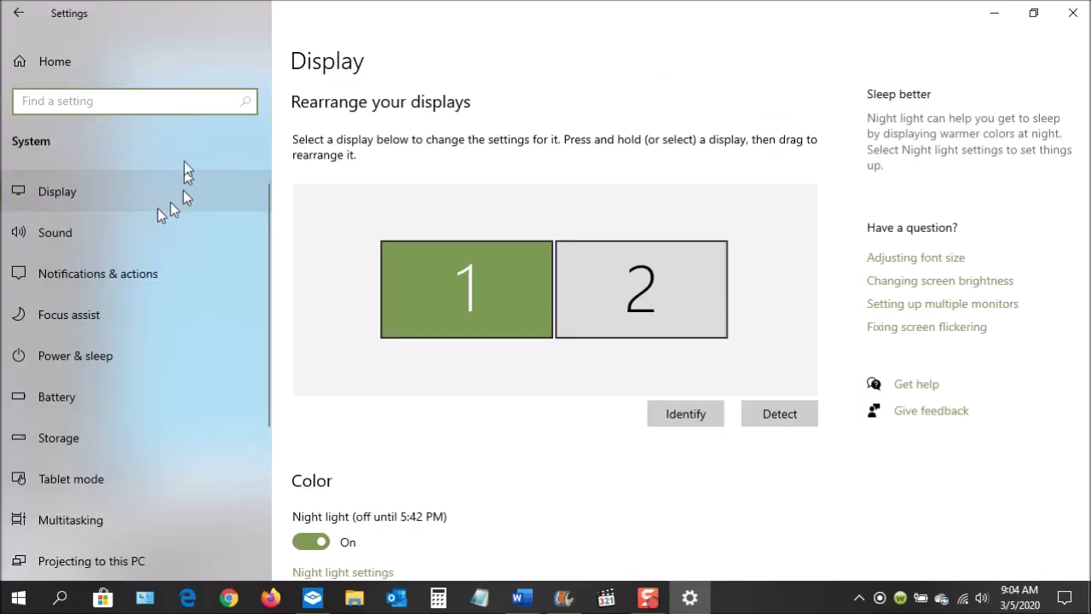
scroll(100, 354, down, 3)
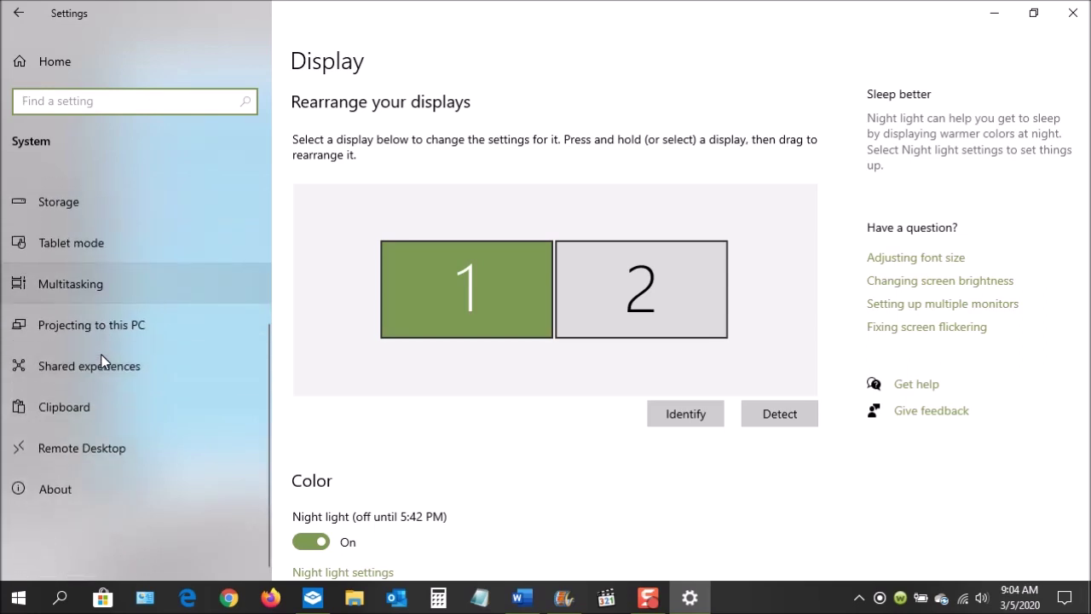
click(71, 499)
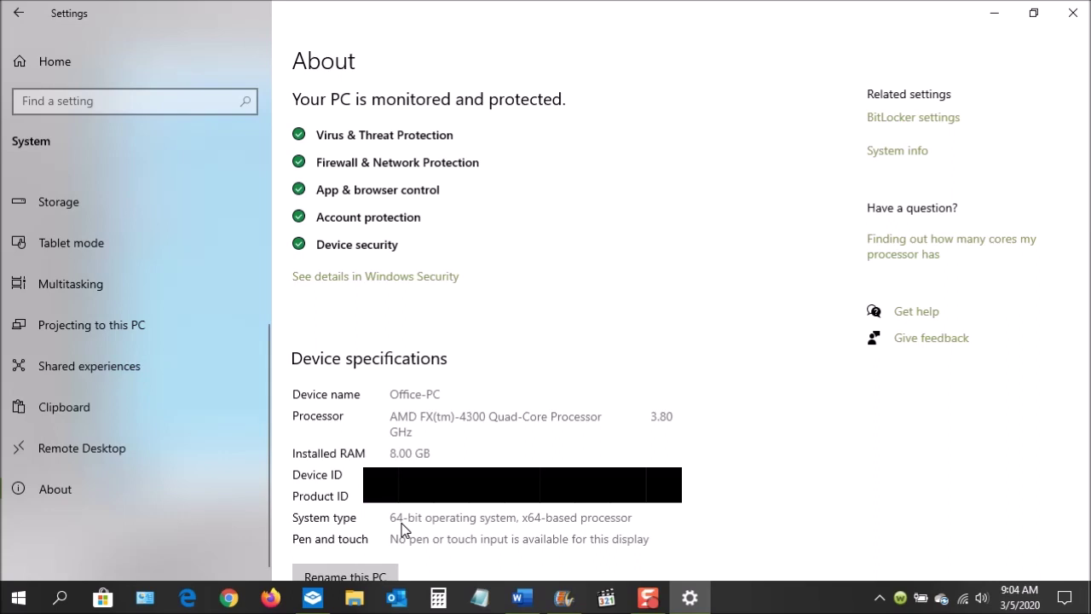
scroll(518, 434, down, 4)
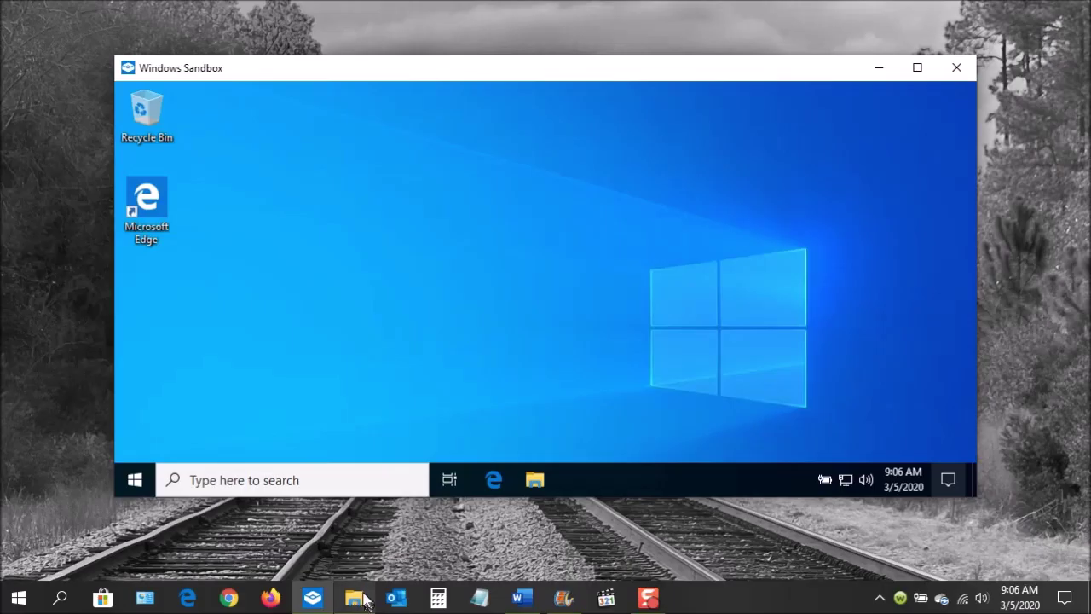
View Local Disk (C:) properties' disk drive list and the WDC WDBNCE5000PNC drive details from This PC
click(355, 599)
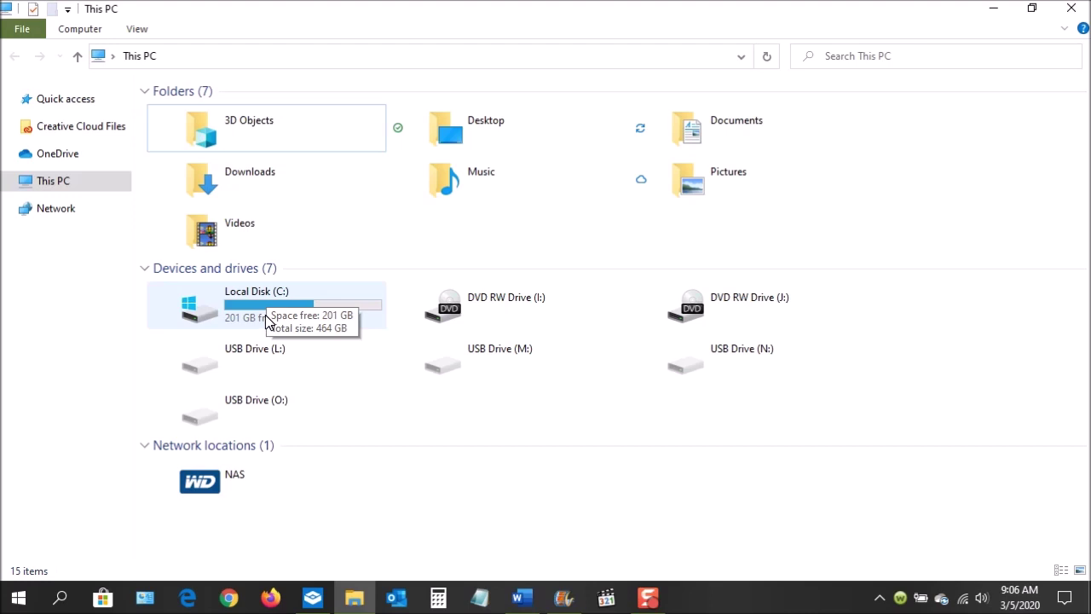
right_click(242, 319)
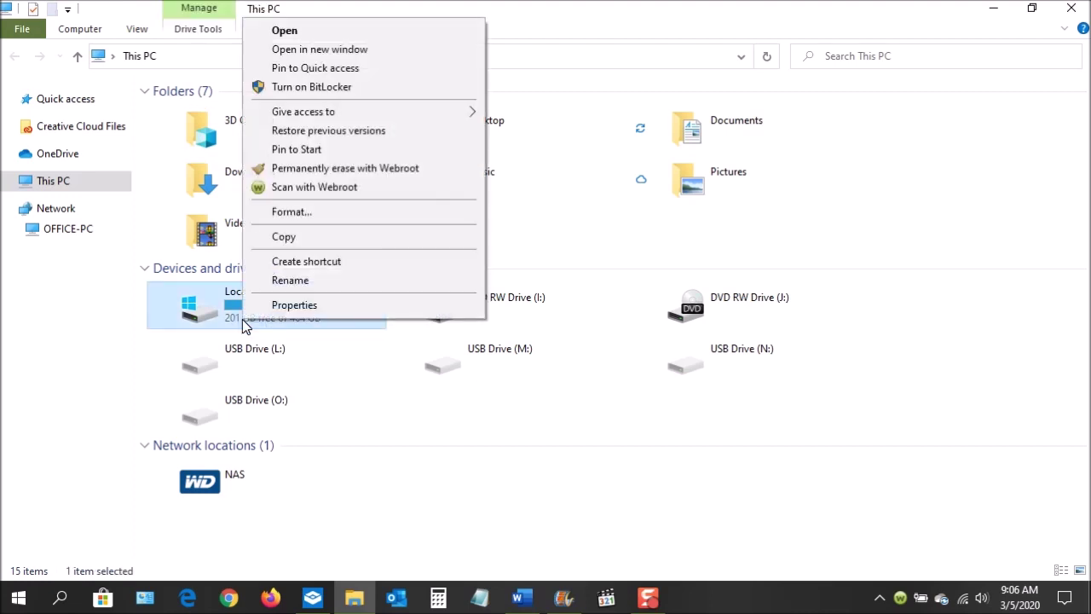
click(315, 304)
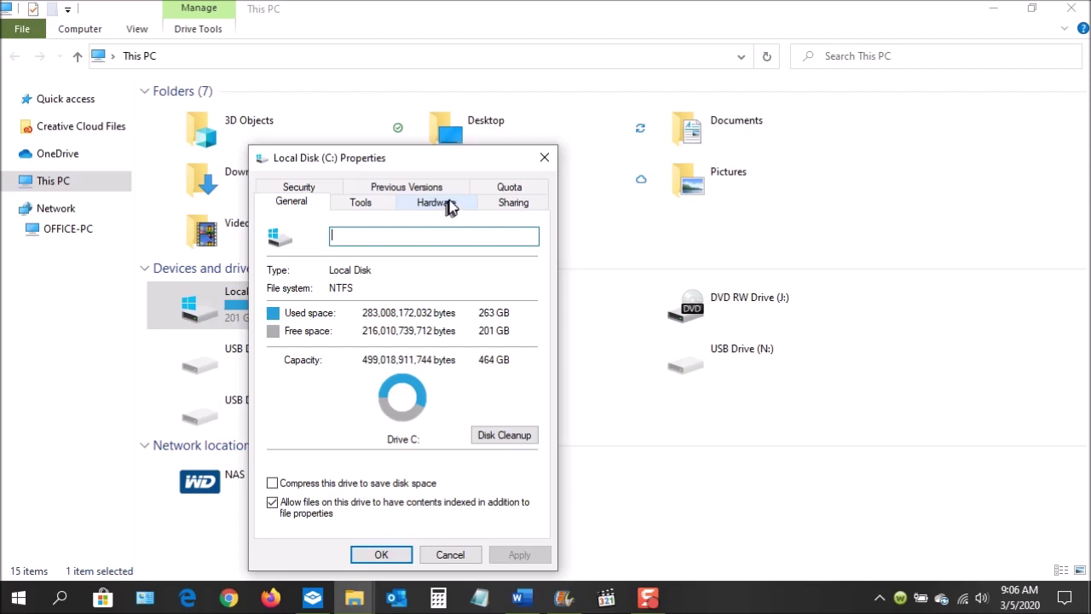
click(440, 208)
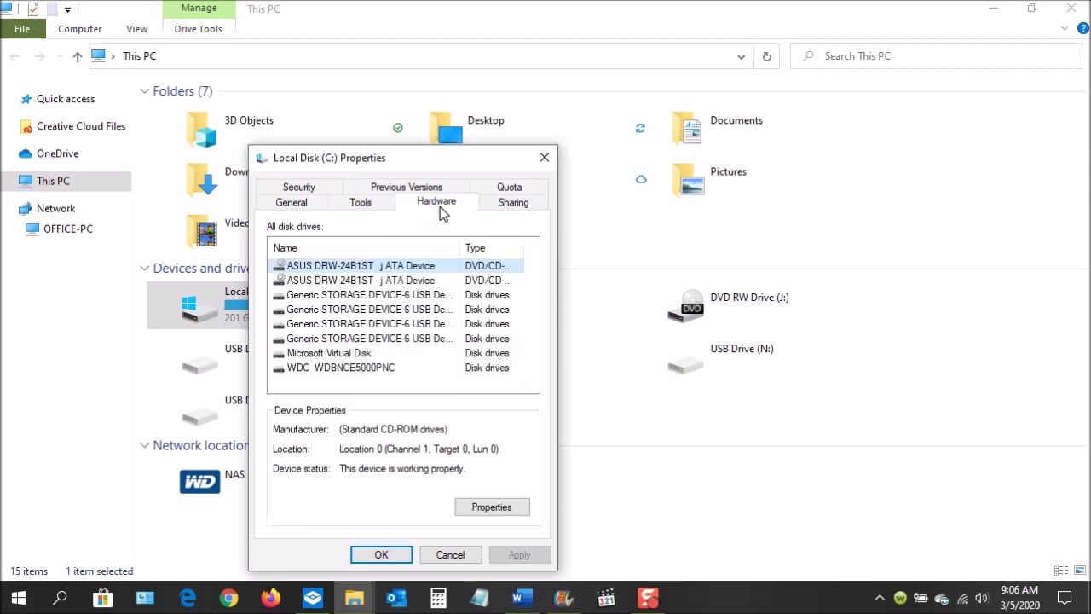
click(355, 368)
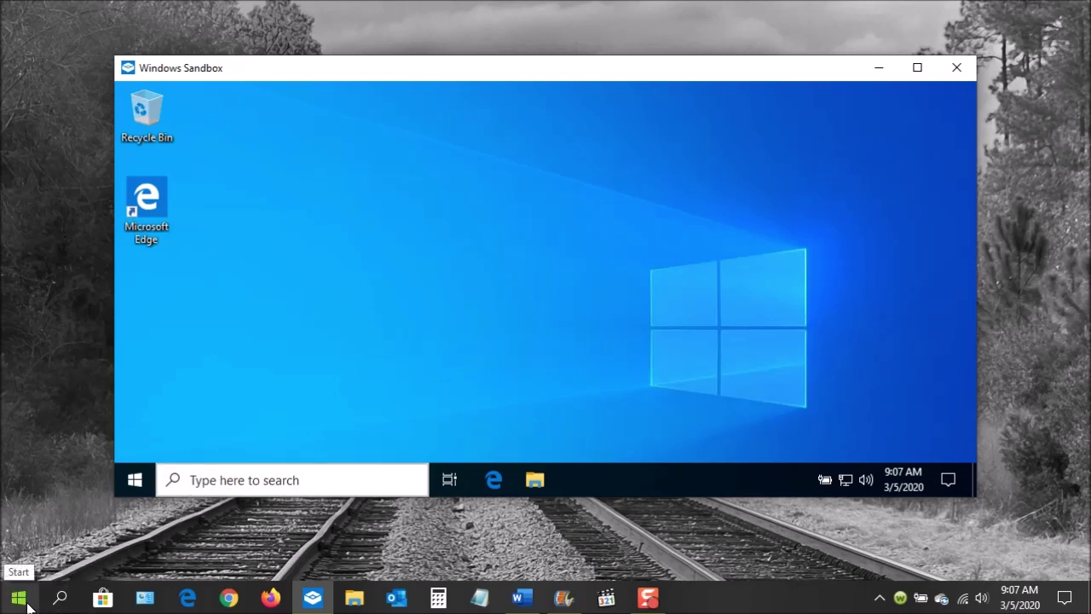
In Start, scroll the app list down to W and expand the Windows System folder
click(25, 602)
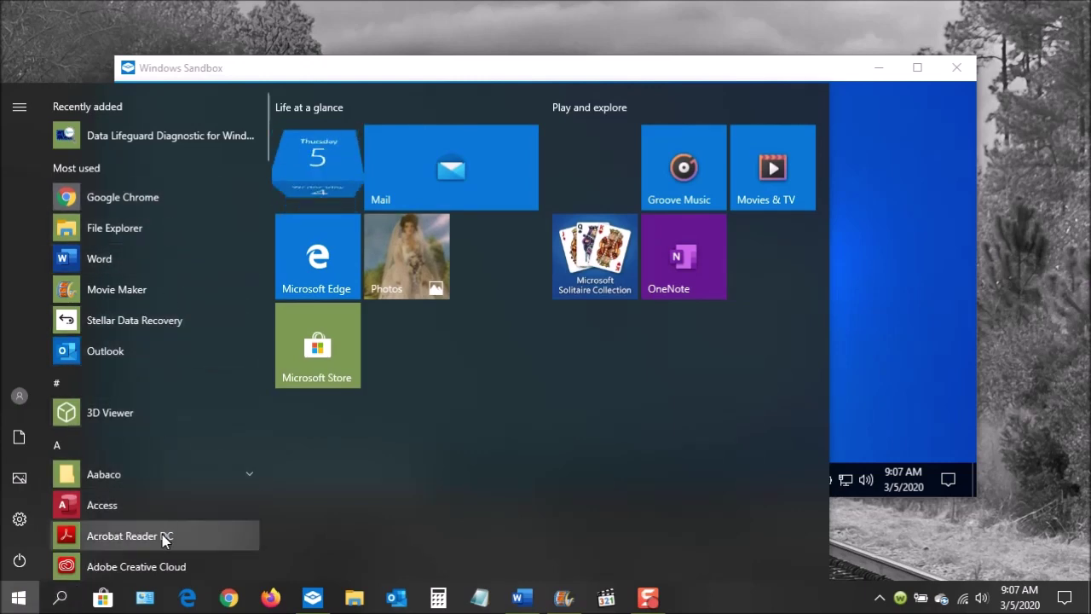
scroll(164, 539, down, 3)
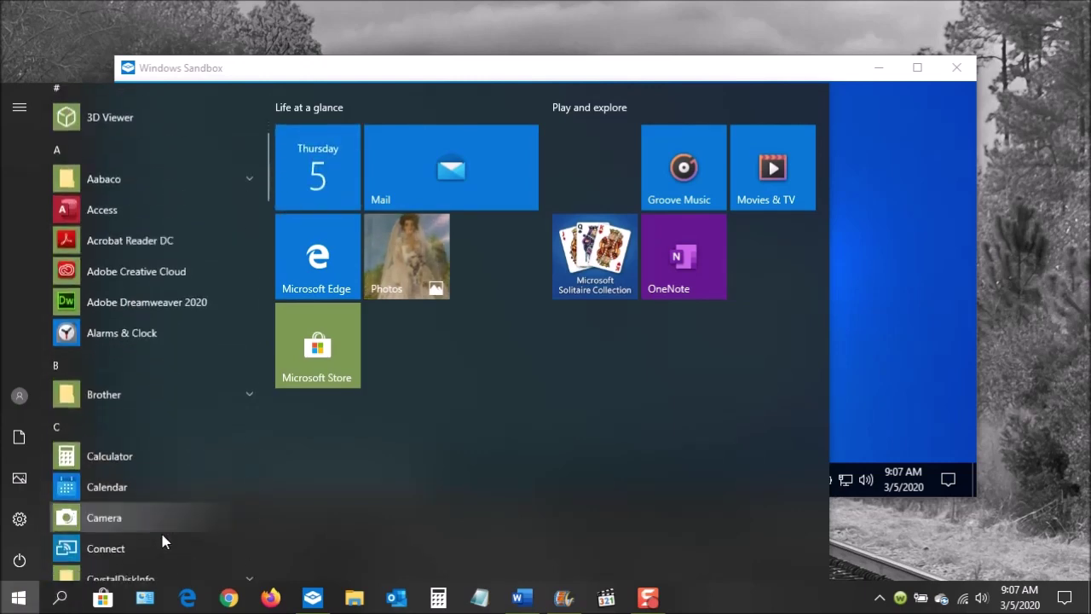
scroll(164, 539, down, 15)
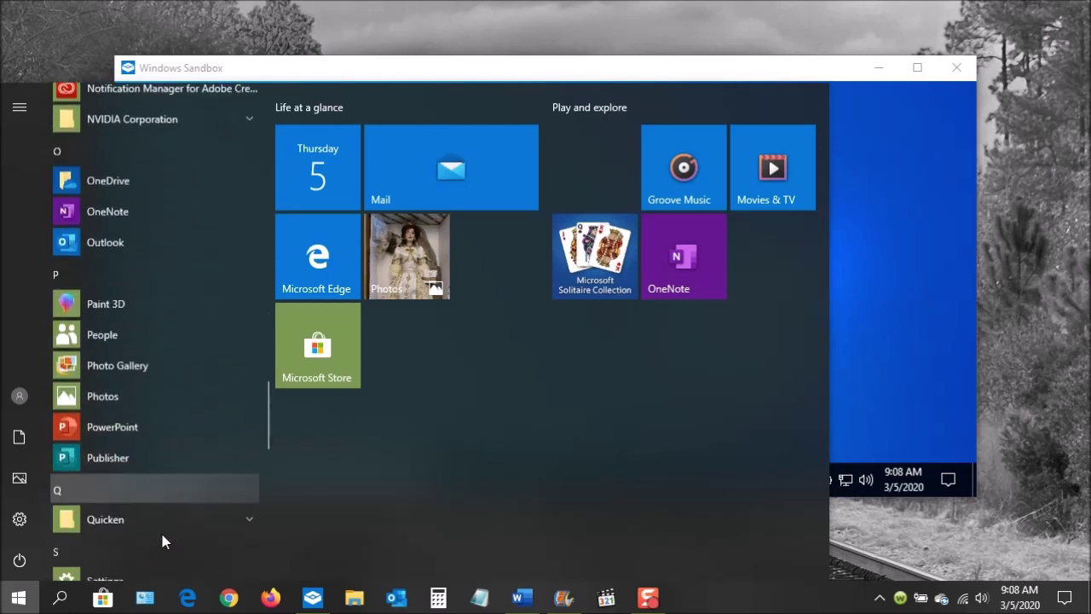
scroll(165, 541, down, 10)
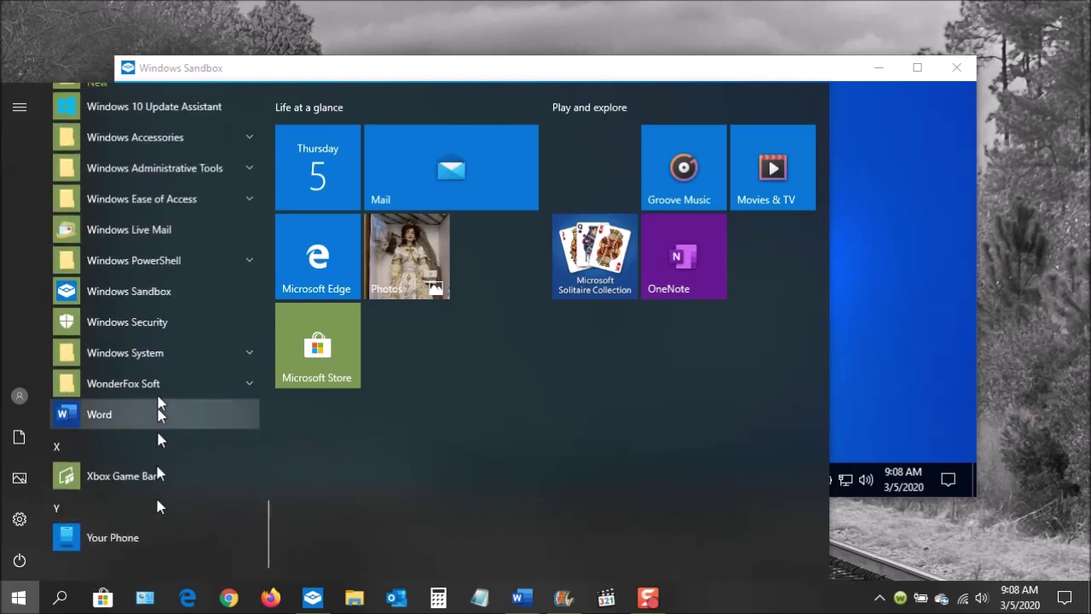
click(204, 353)
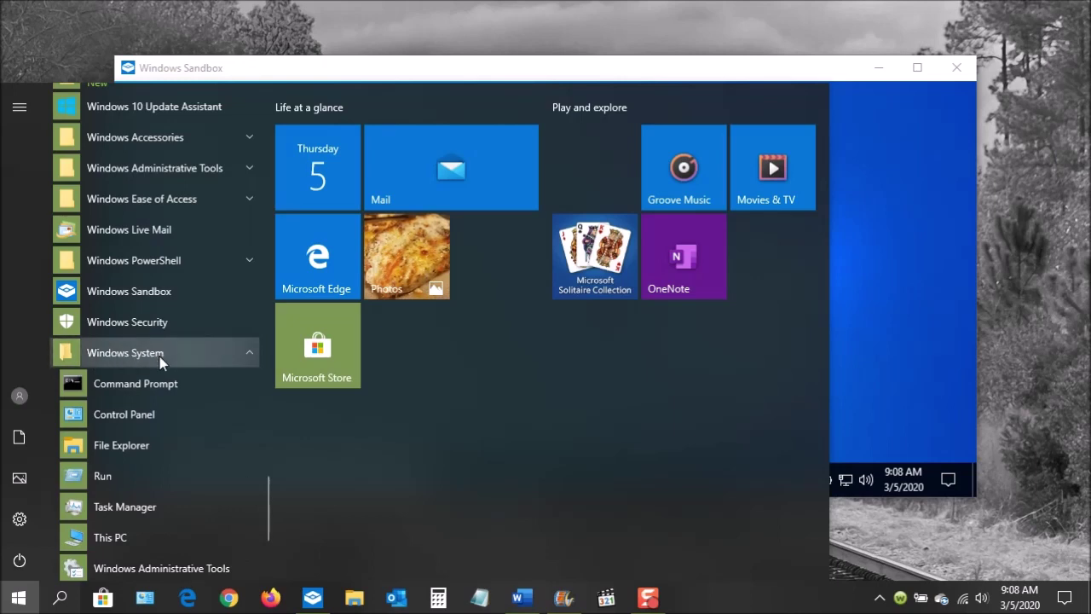
Open Windows Features via Control Panel > Programs and scroll down to the enabled Windows Sandbox entry
click(159, 418)
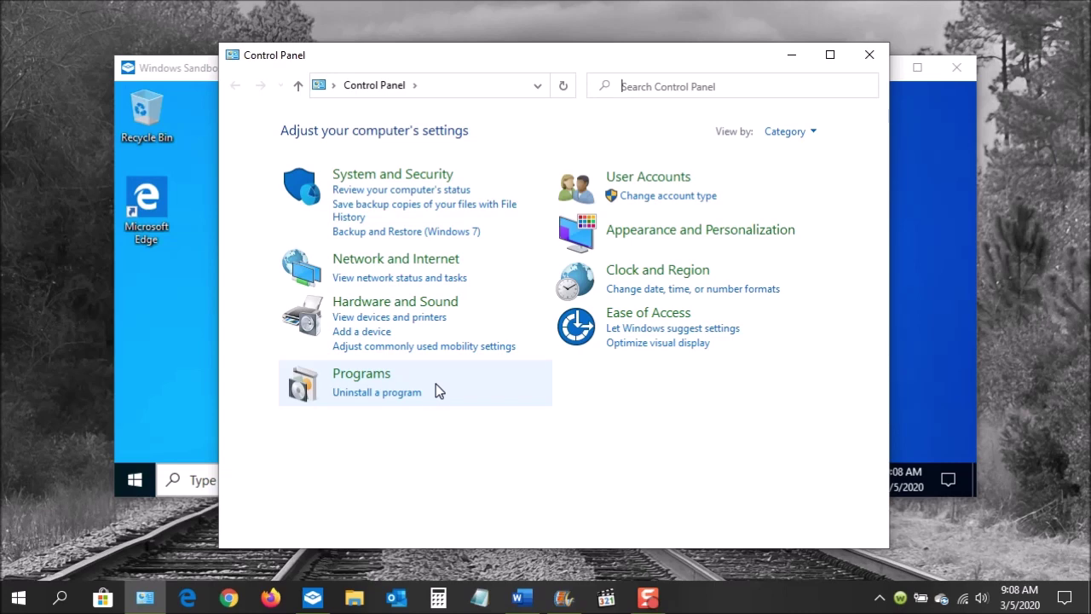
click(359, 374)
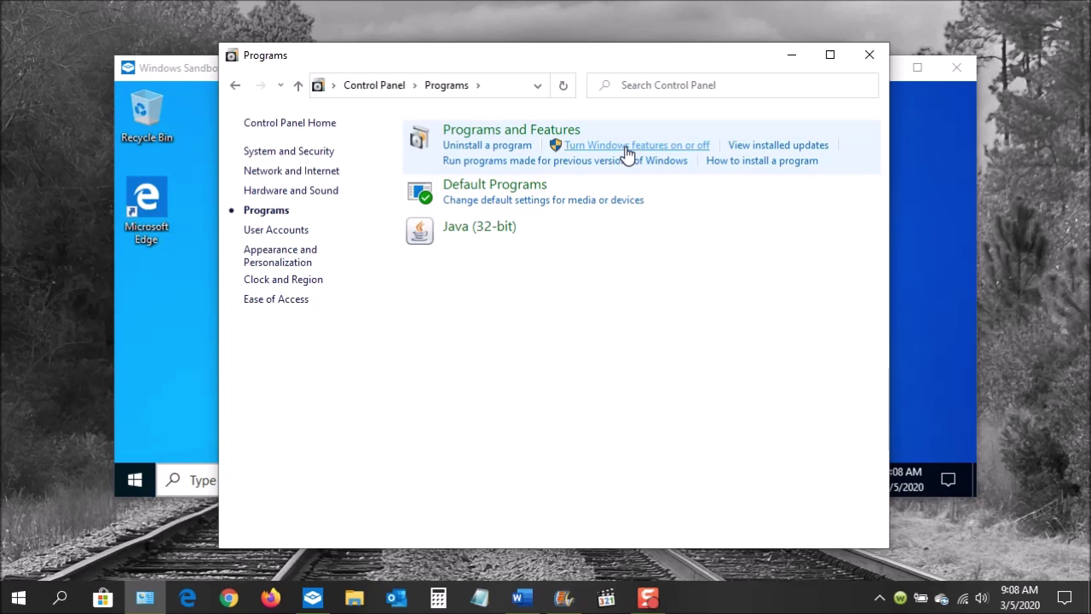
click(626, 147)
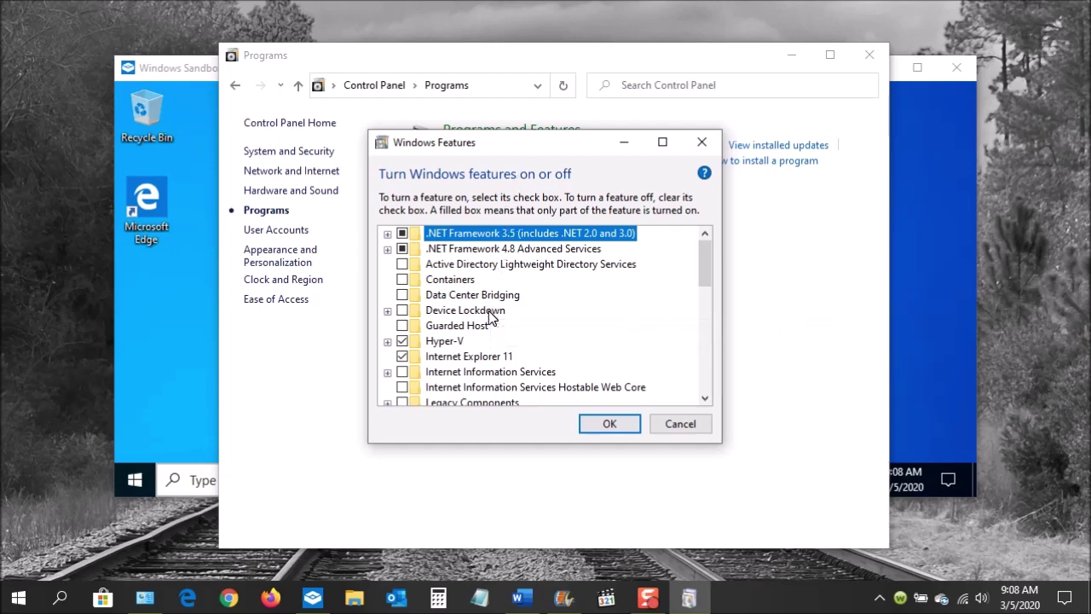
scroll(492, 313, down, 1)
scroll(492, 314, down, 7)
scroll(482, 352, down, 1)
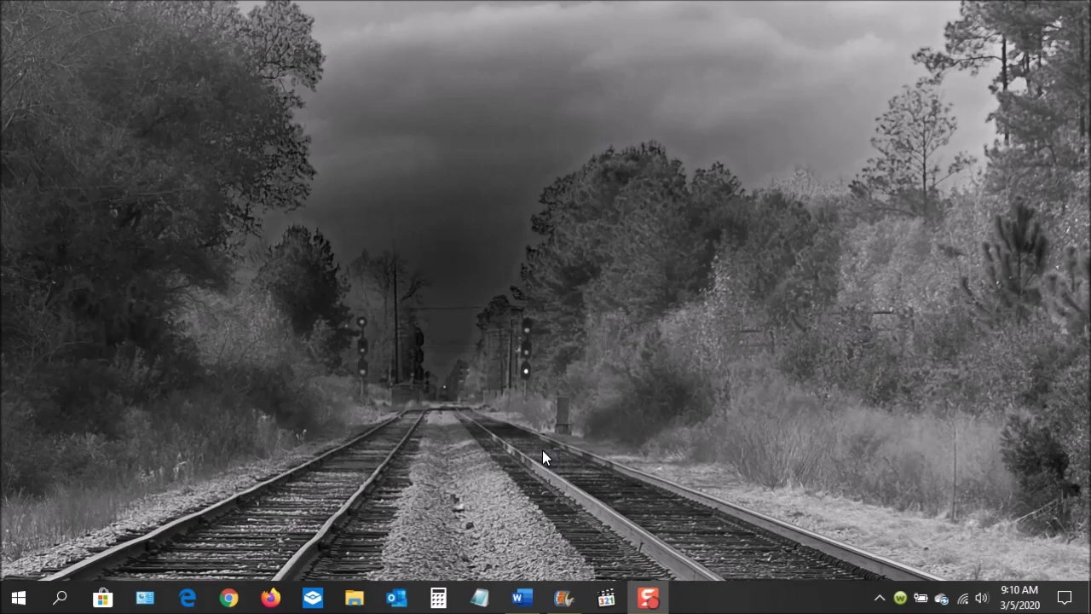
click(19, 599)
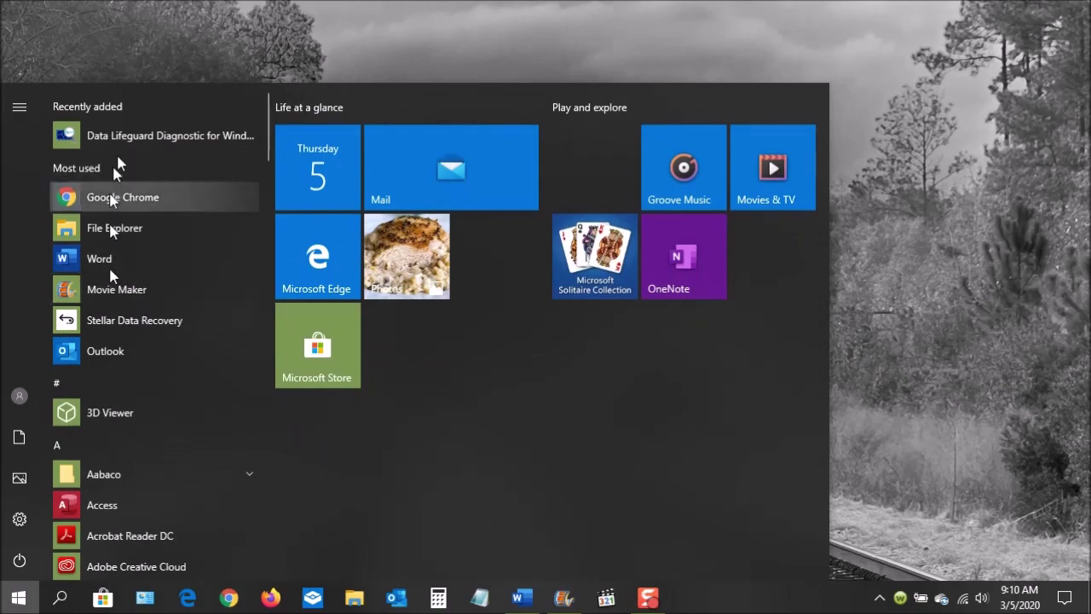
Scroll Start's app list to Windows Sandbox and show its More options, including Run as administrator
scroll(115, 558, down, 5)
scroll(124, 561, down, 20)
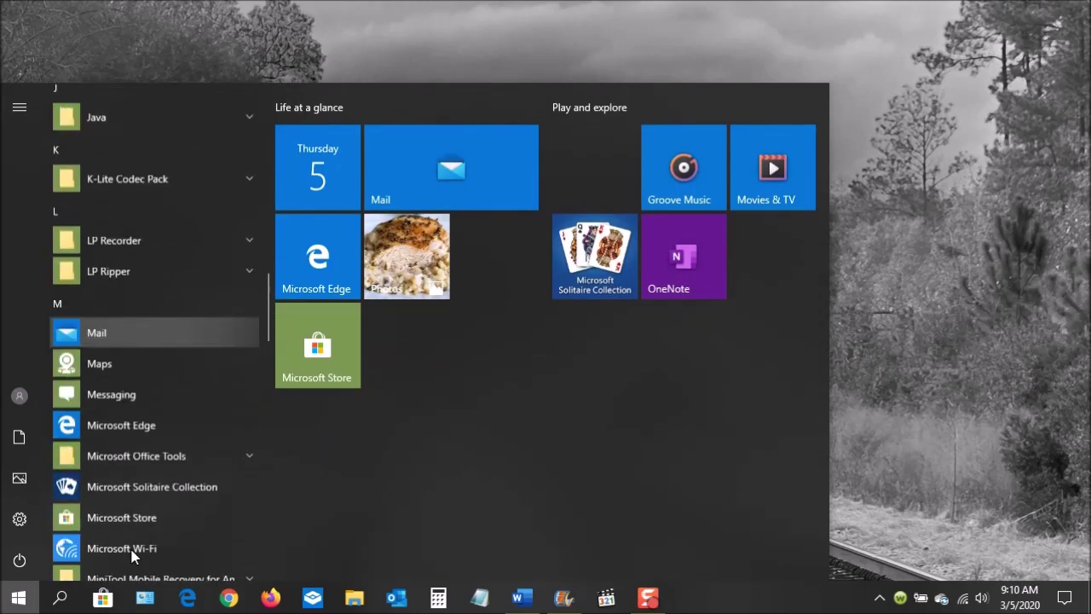
scroll(132, 554, down, 10)
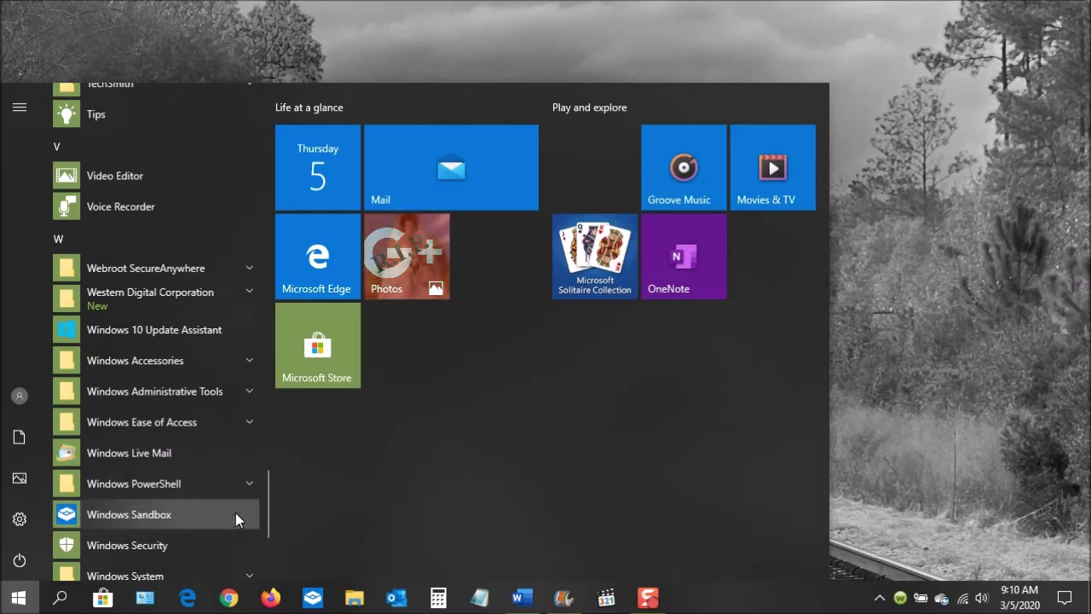
right_click(145, 514)
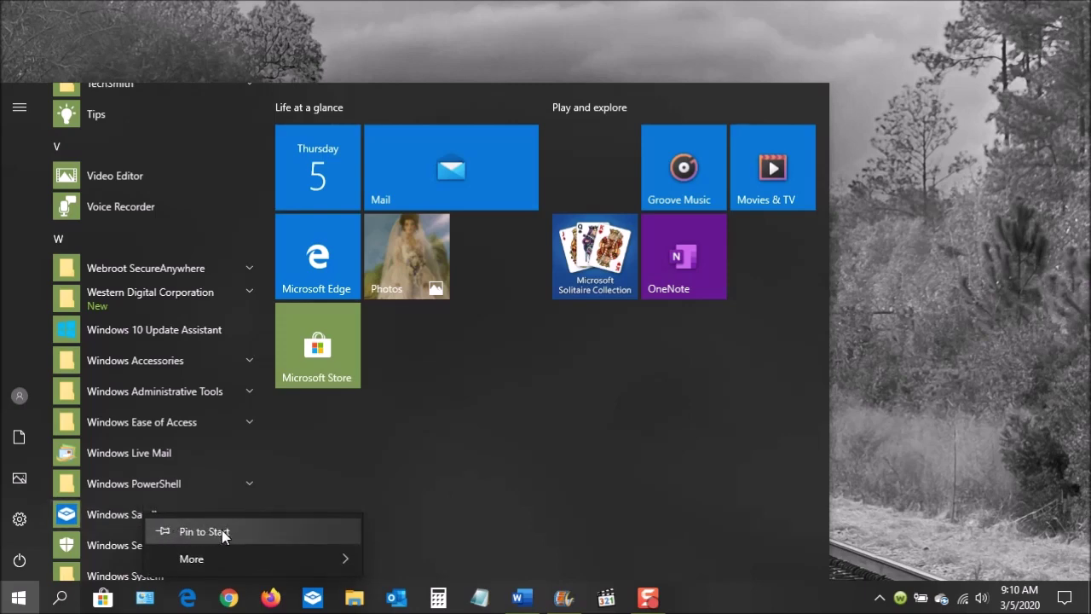
mouse_move(231, 561)
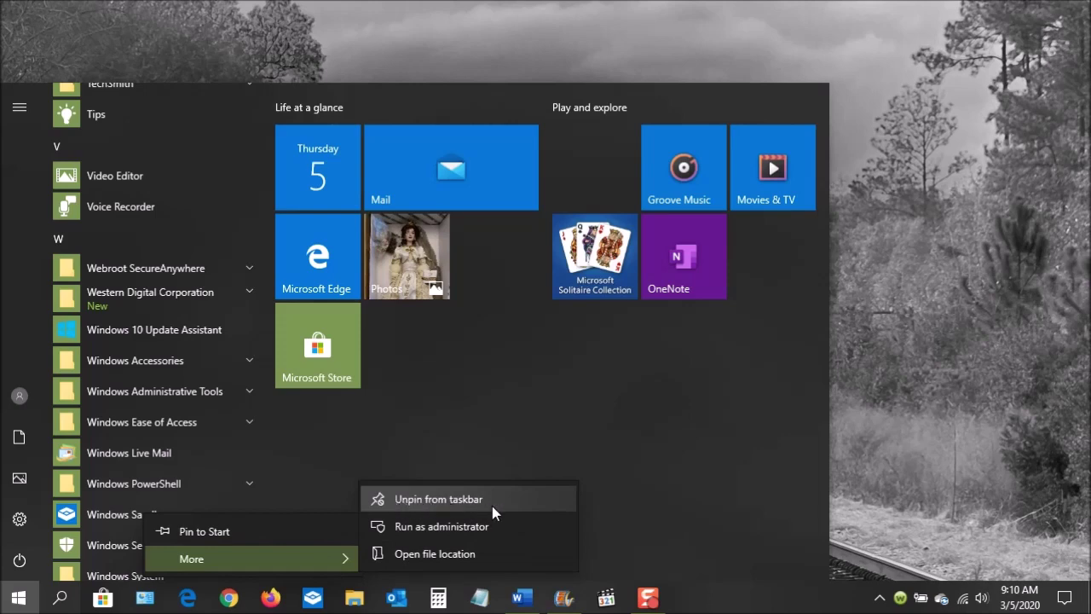
Run Windows Sandbox as administrator, approve the UAC prompt, and view its Windows Security notification
click(482, 526)
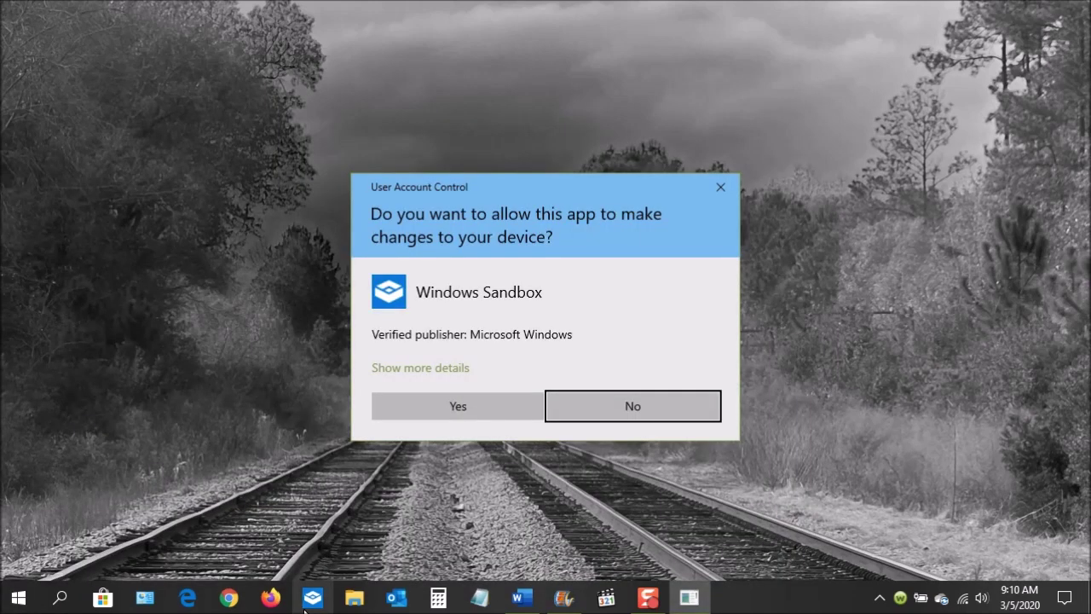
click(440, 407)
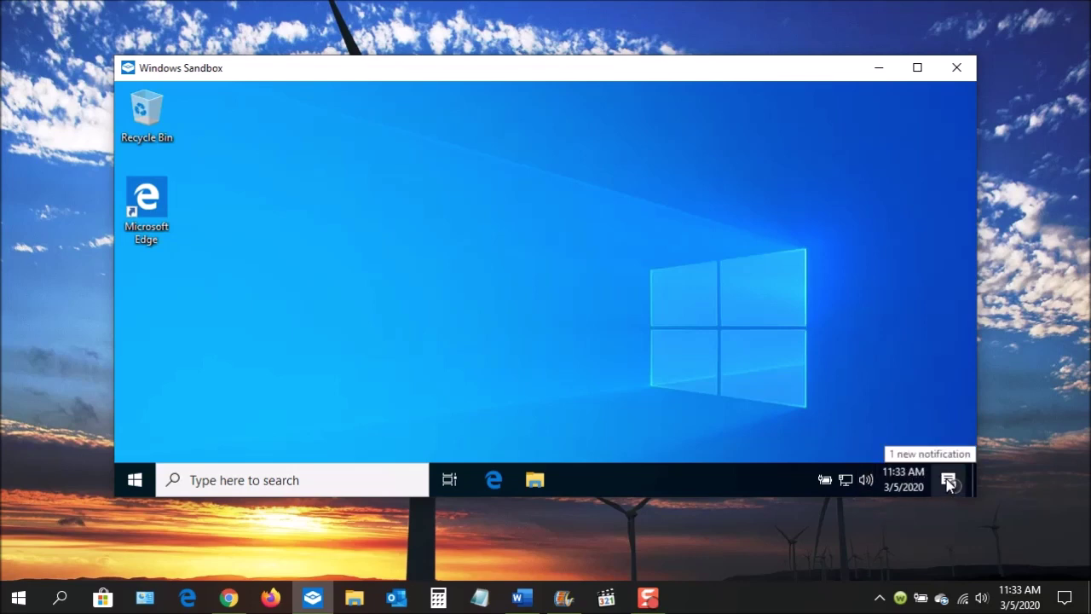
click(949, 482)
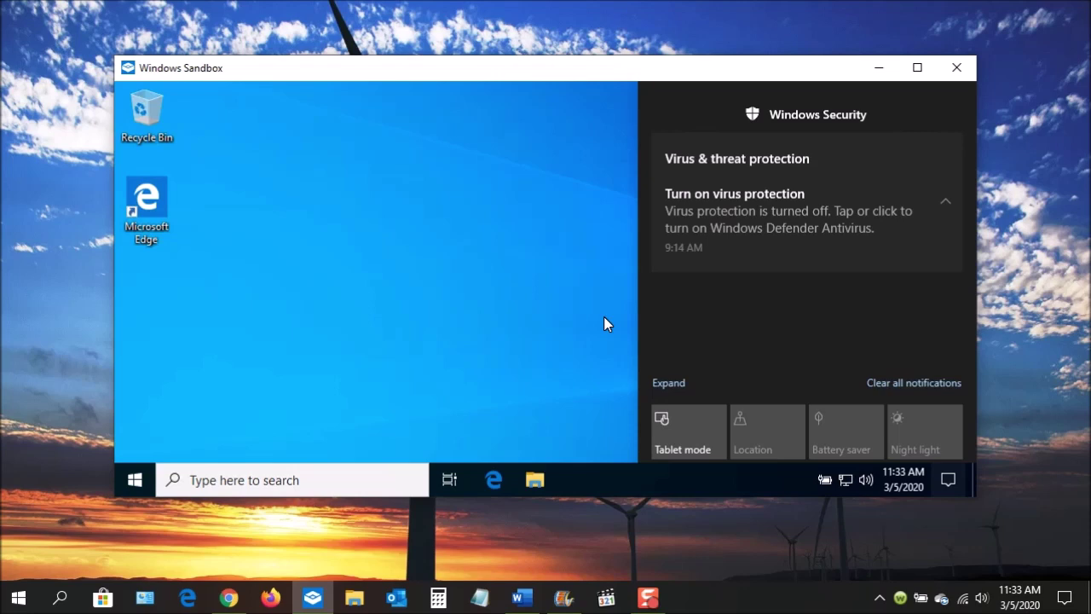
click(605, 317)
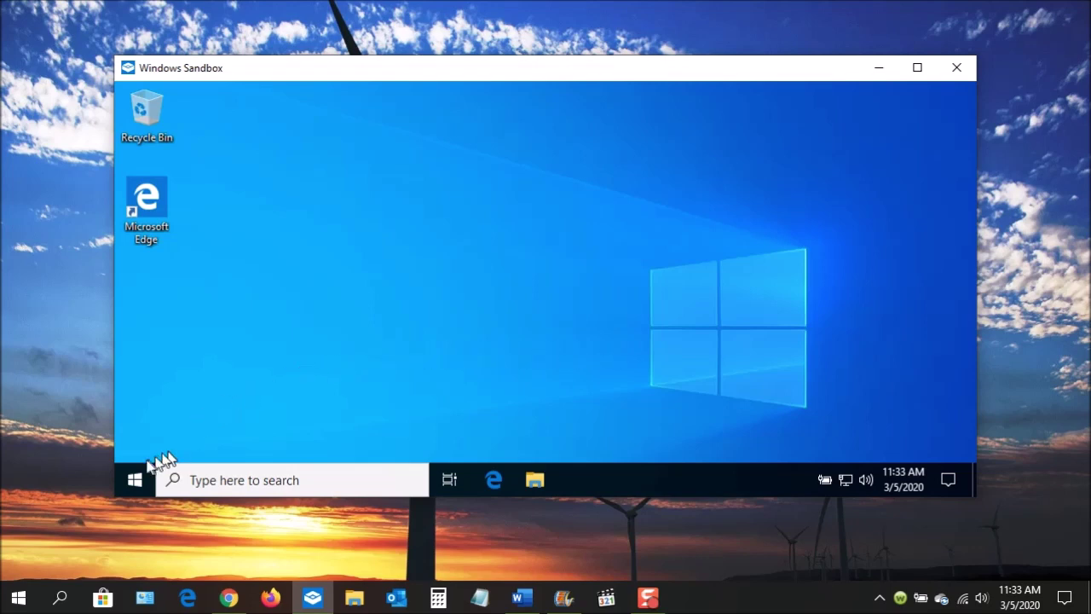
click(134, 483)
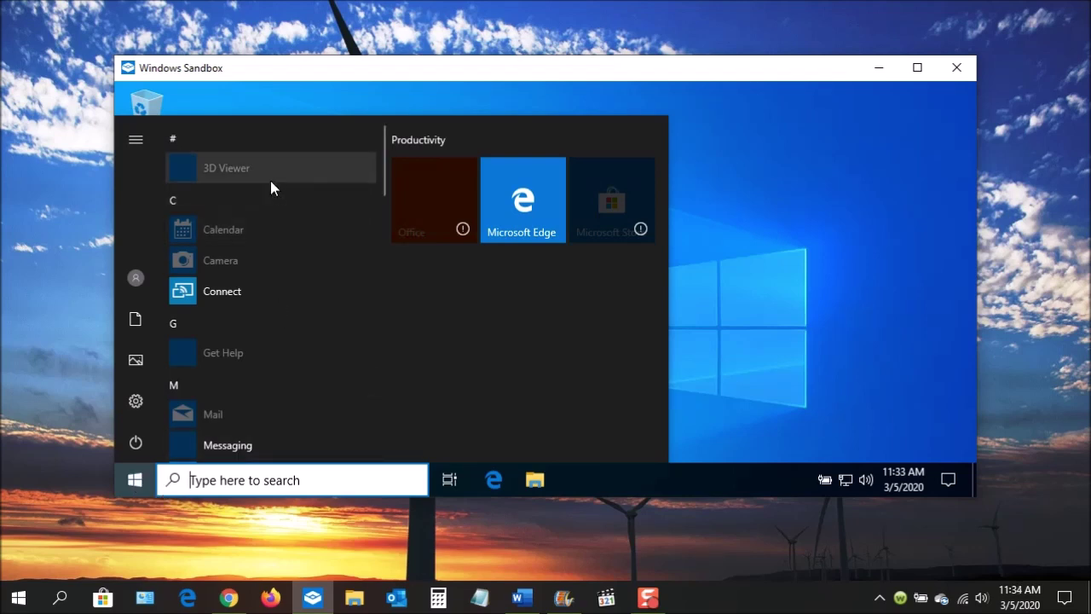
Scroll through the sandbox Start menu's installed apps, then dismiss the menu back to the desktop
scroll(290, 288, down, 2)
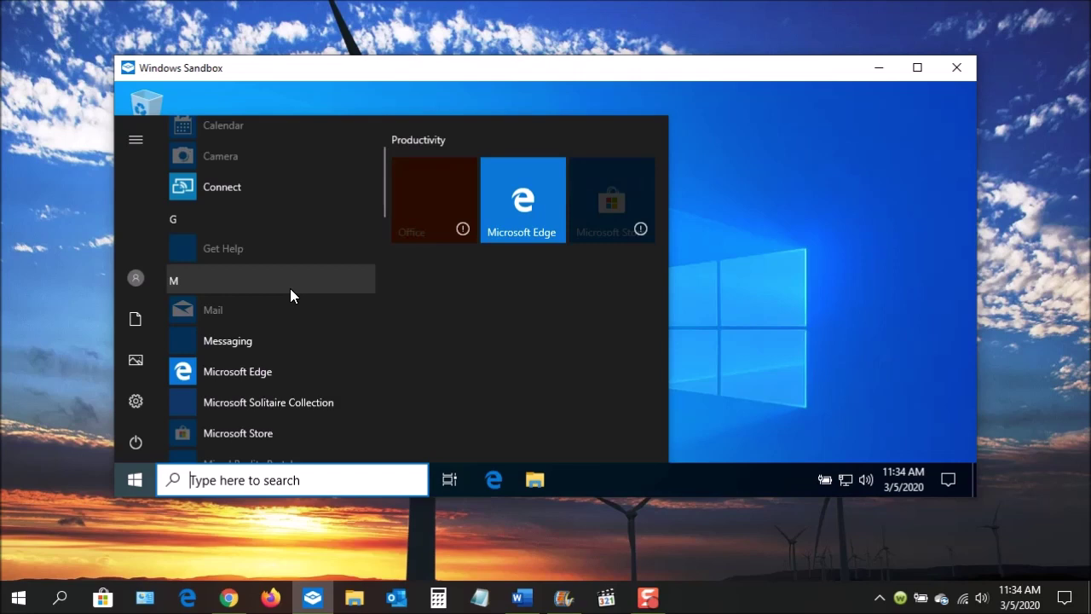
scroll(290, 288, down, 3)
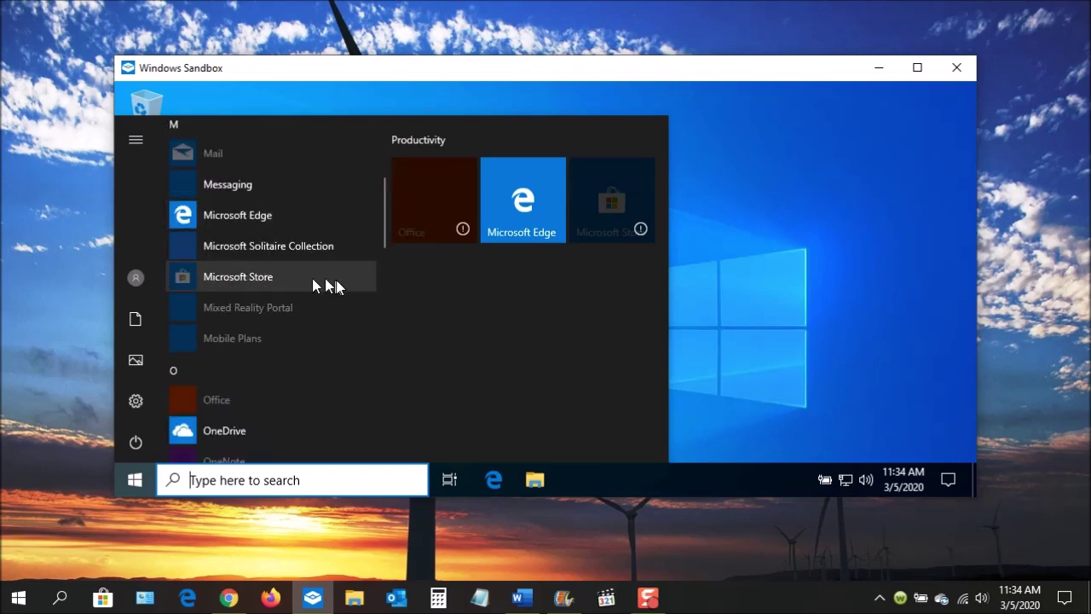
scroll(297, 284, down, 3)
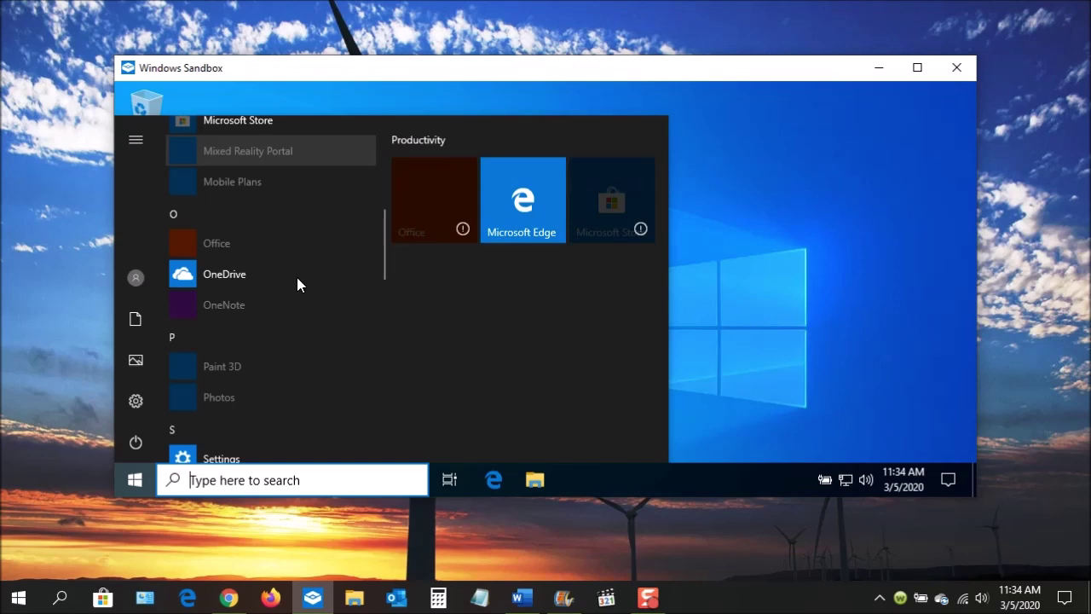
click(756, 199)
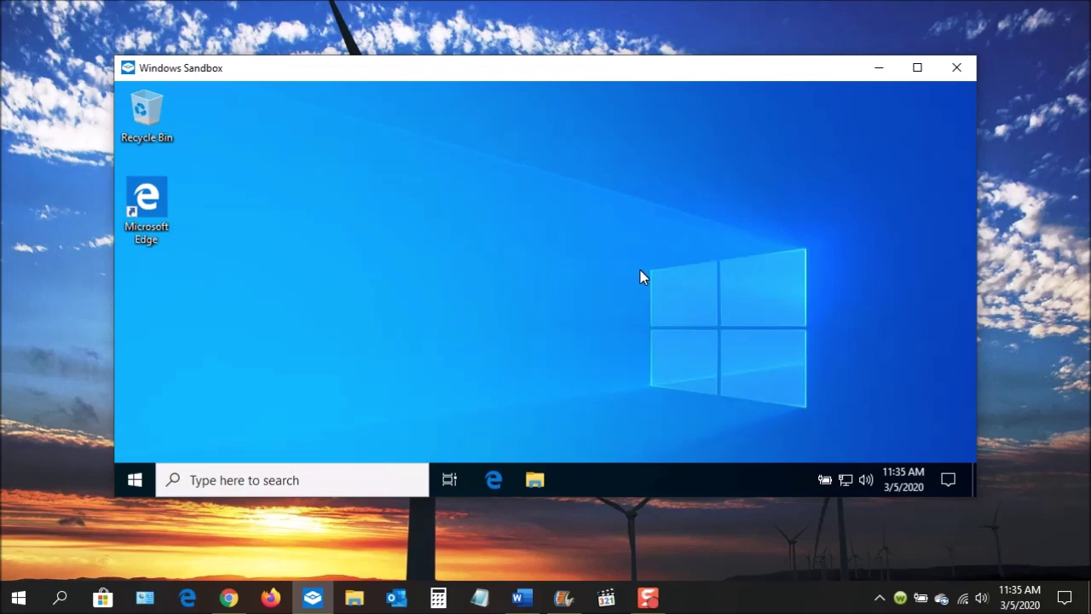
Maximize the Windows Sandbox window and confirm the connection quality is reported as excellent
click(917, 68)
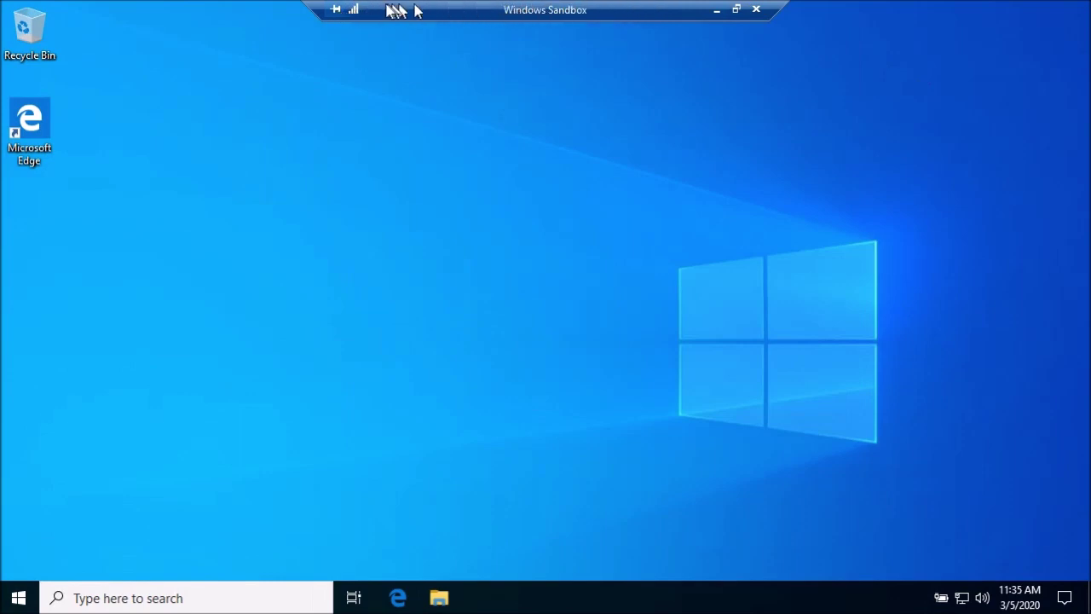
click(355, 12)
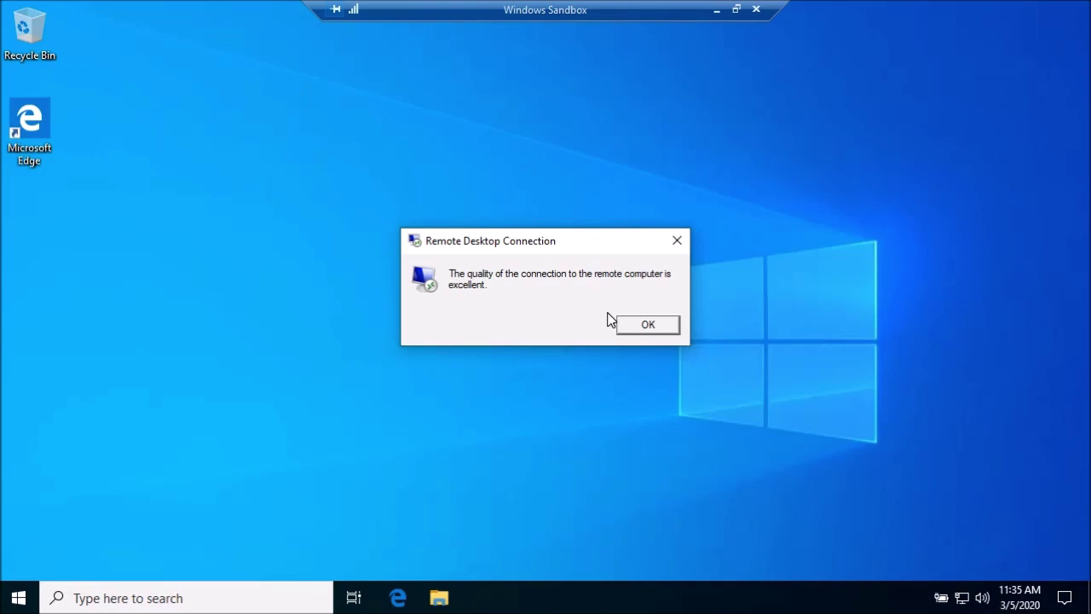
click(655, 328)
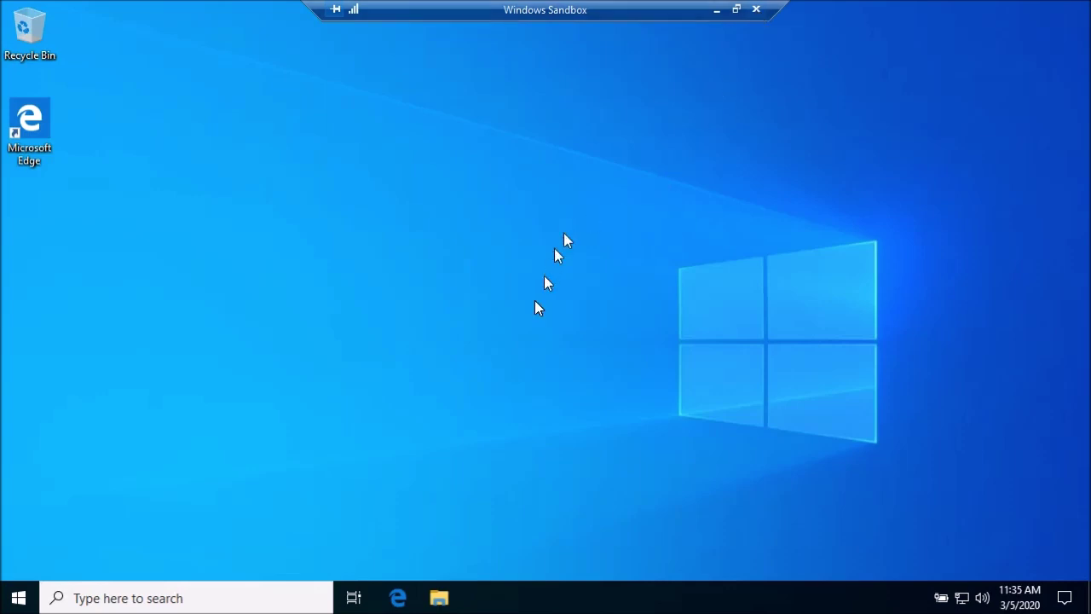
In the sandbox's File Explorer, go from This PC (37.4 GB free of 39.8 GB) into the empty Videos folder
click(438, 599)
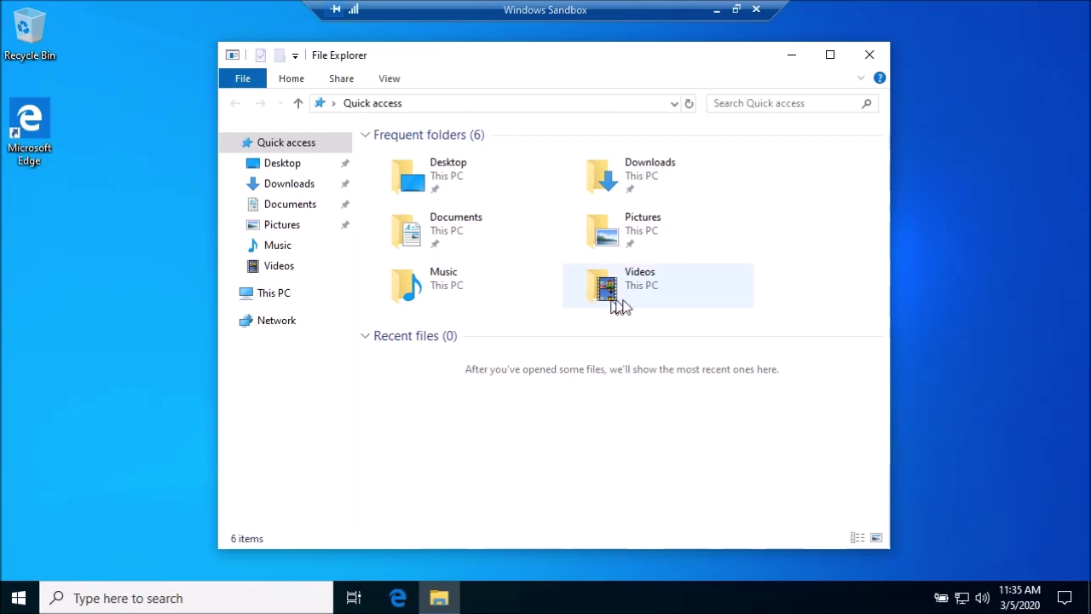
click(274, 295)
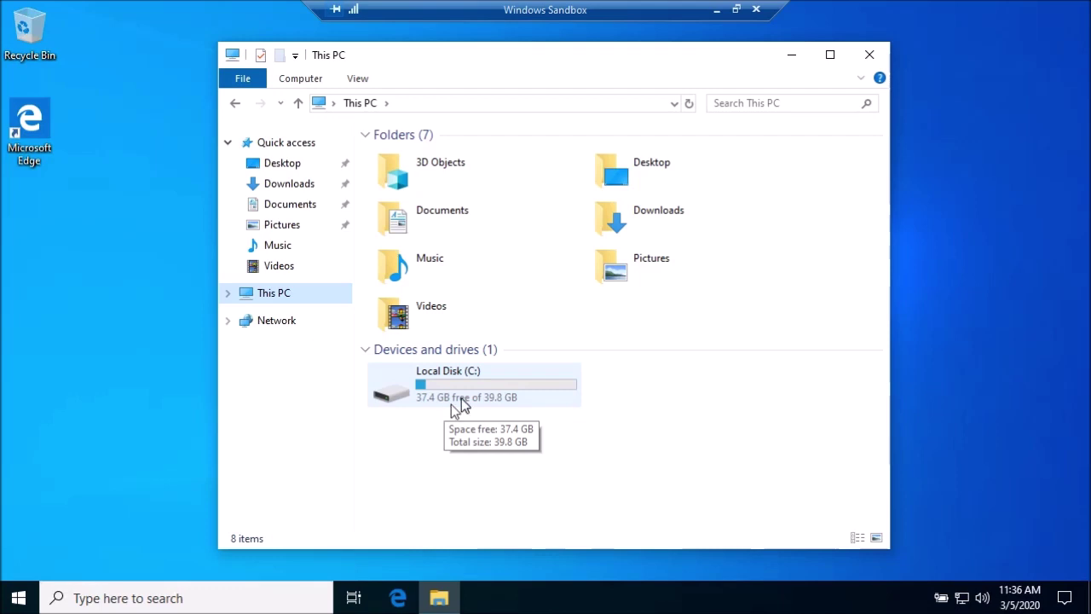
double_click(503, 327)
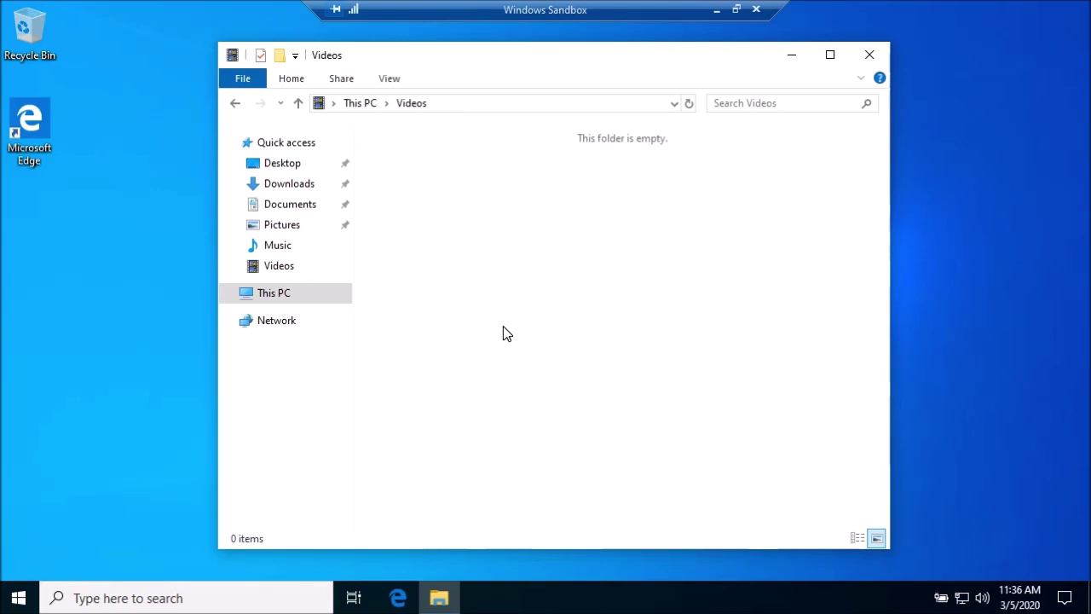
Clear File Explorer from the desktop and open Windows Settings from the expanded Action Center
key(super+d)
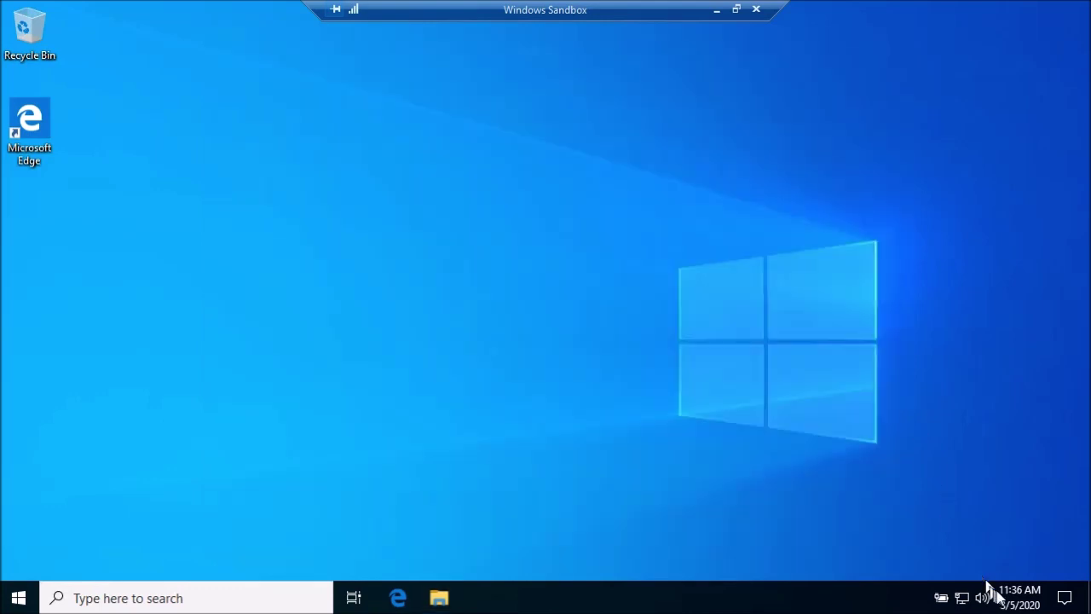
click(1066, 599)
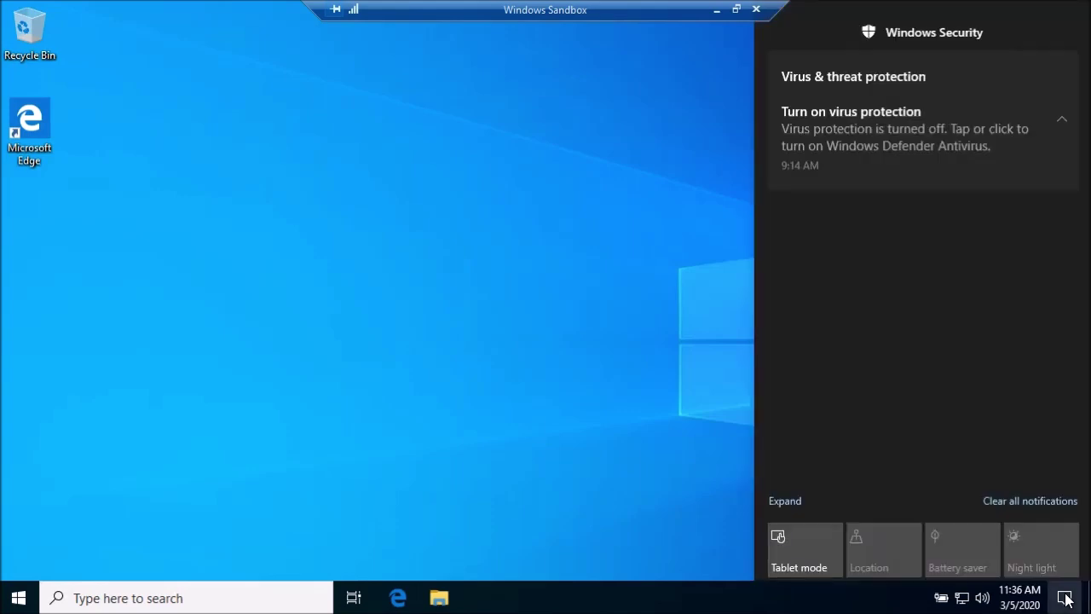
click(788, 502)
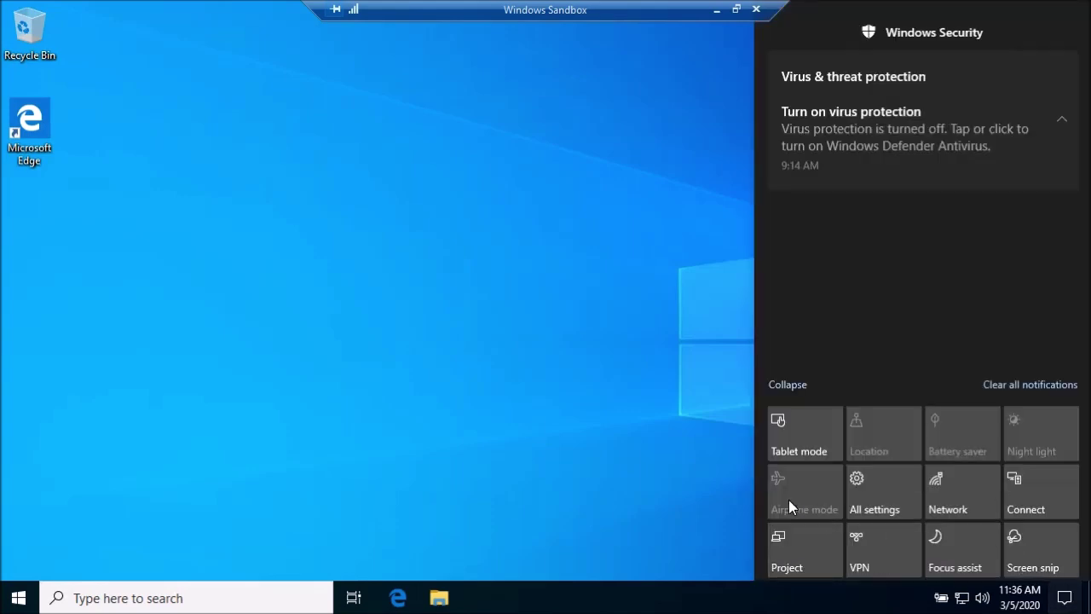
click(848, 504)
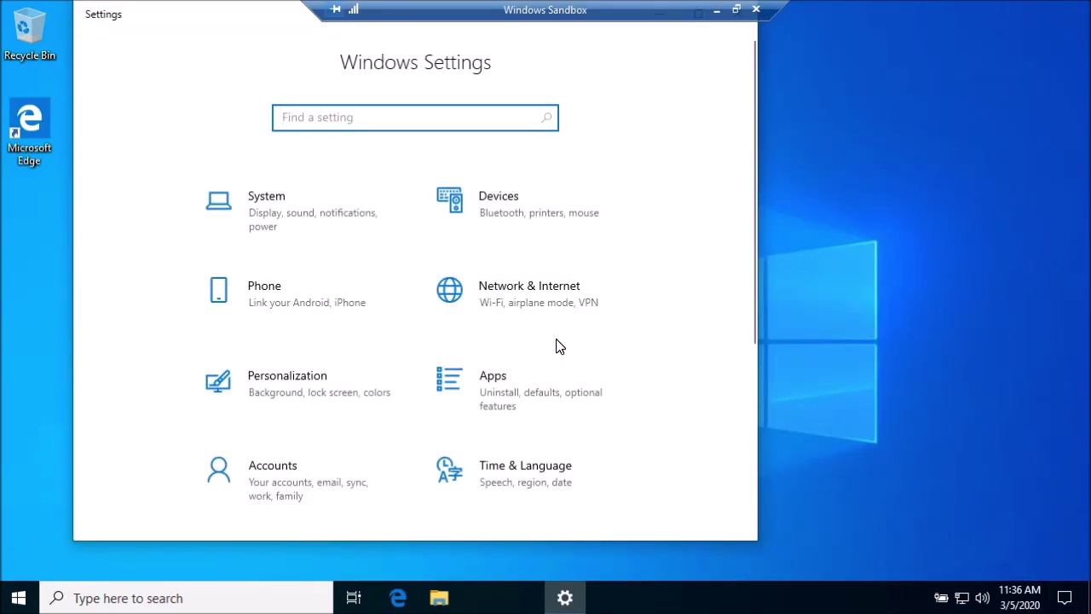
Open the System Display page, noting it can't be changed remotely, and move the window down-right
click(252, 201)
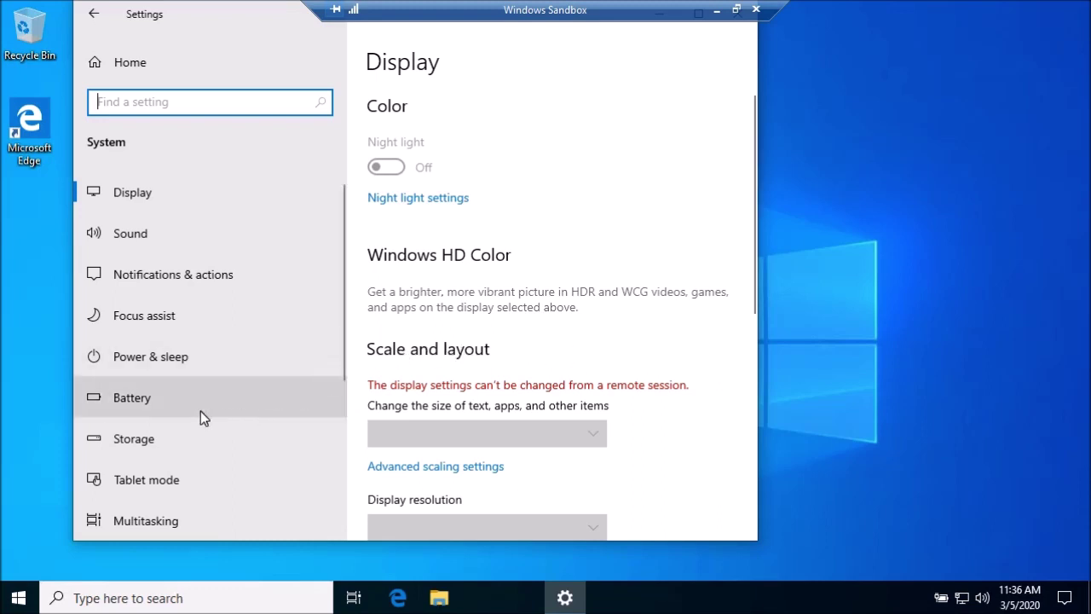
scroll(200, 414, down, 4)
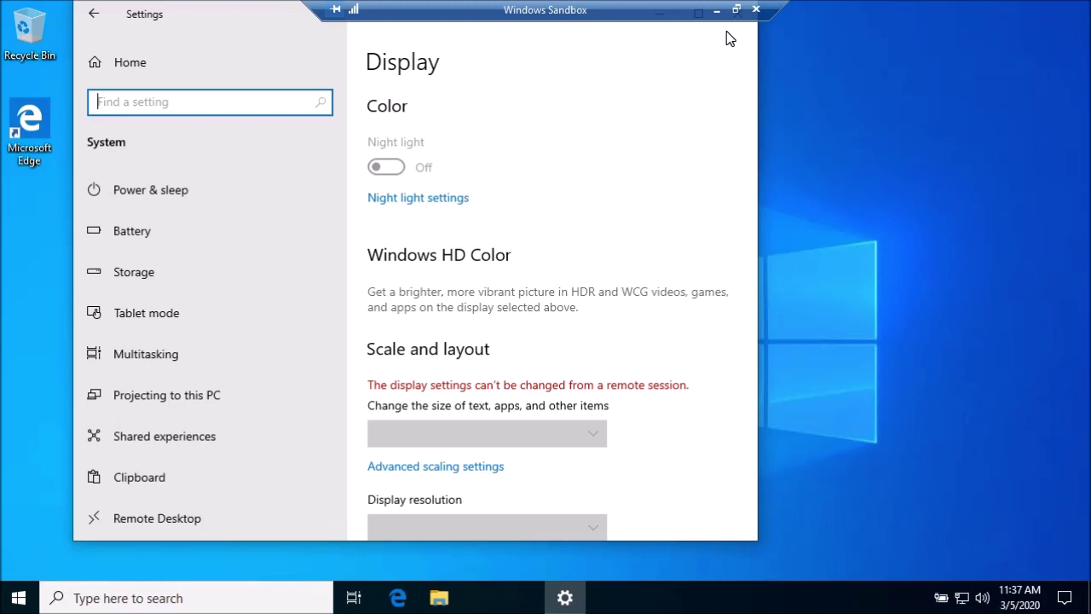
drag(275, 17, 333, 92)
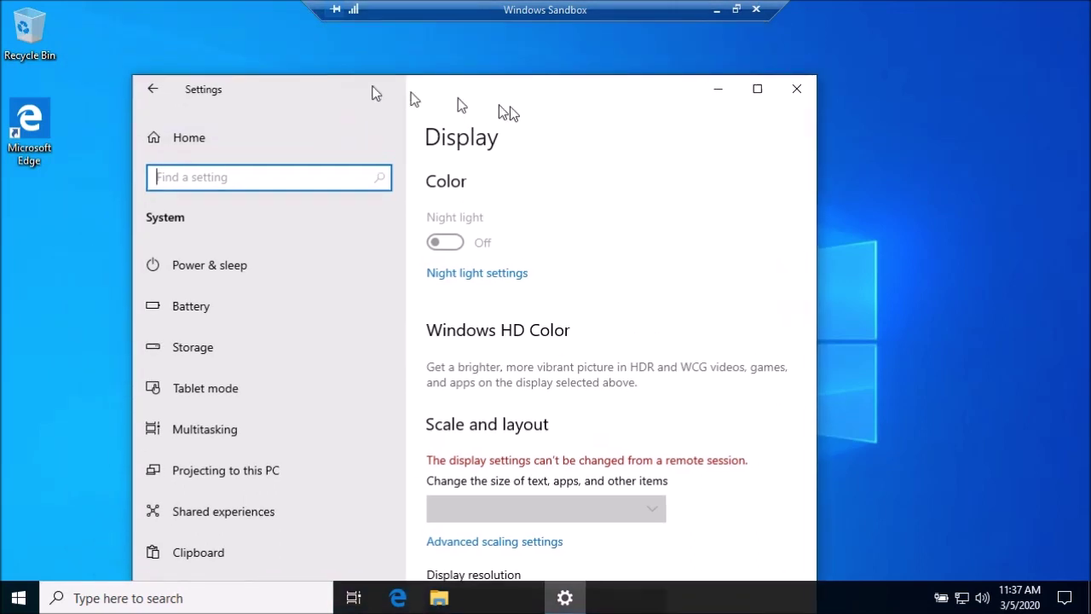
Close the Settings window, leaving only Recycle Bin and Microsoft Edge on the sandbox desktop
click(791, 91)
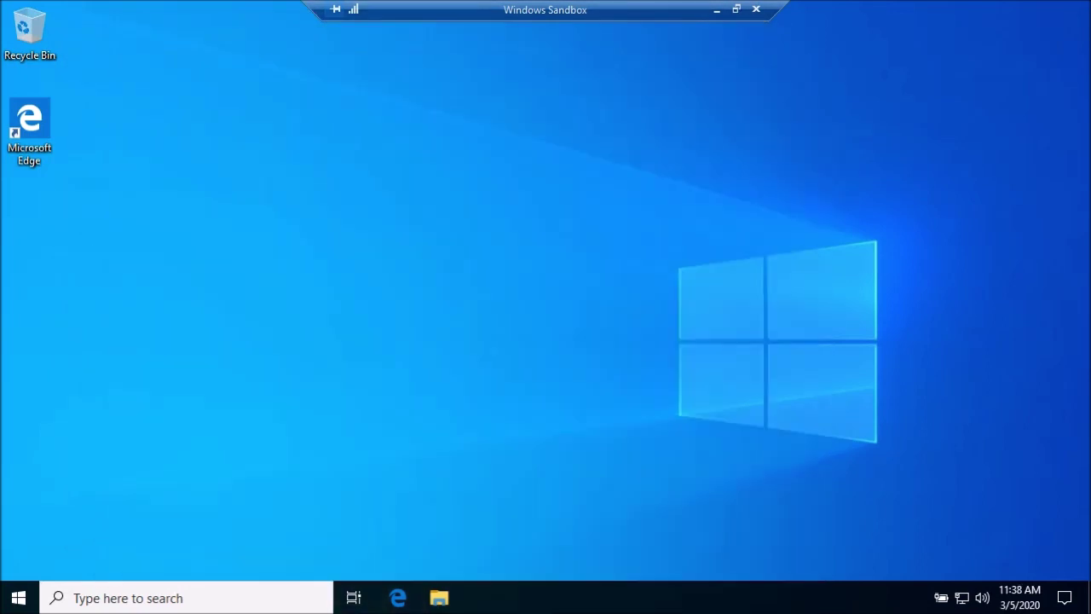